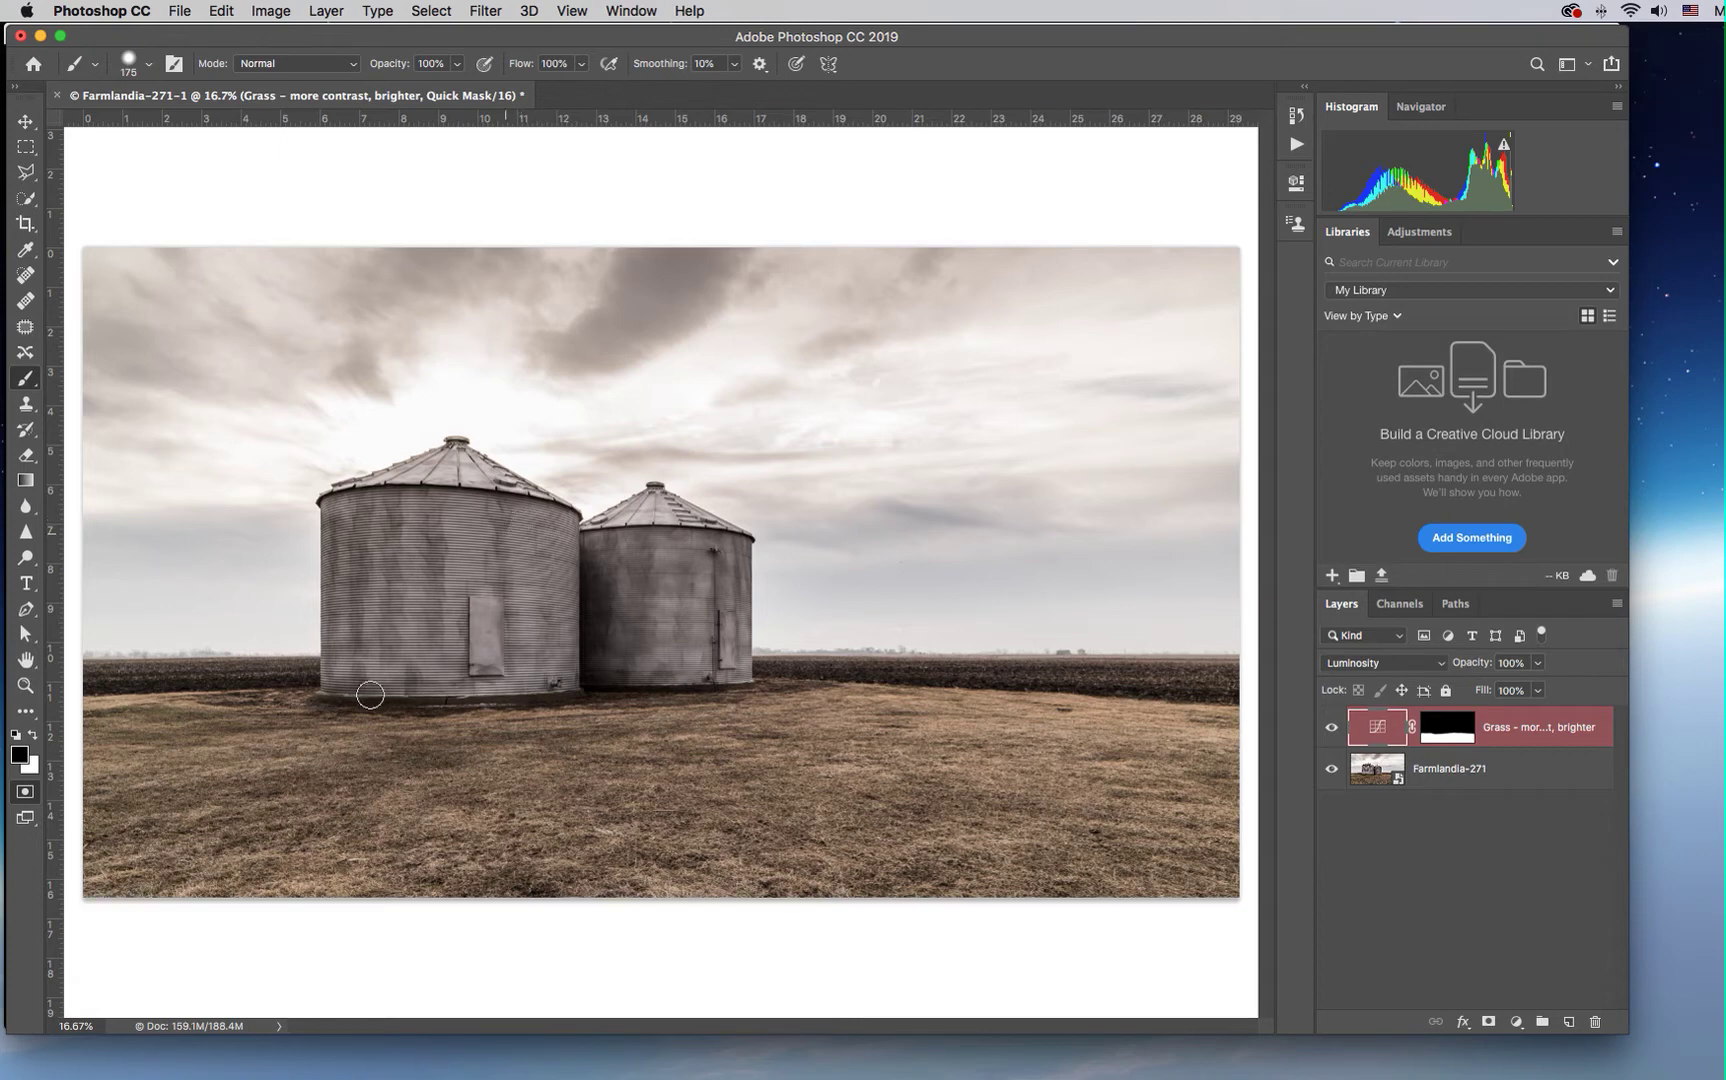
Try painting a quick mask across the grass with an 800 px brush, and undo the stroke
{"action": "left_click", "coordinate": [25, 793]}
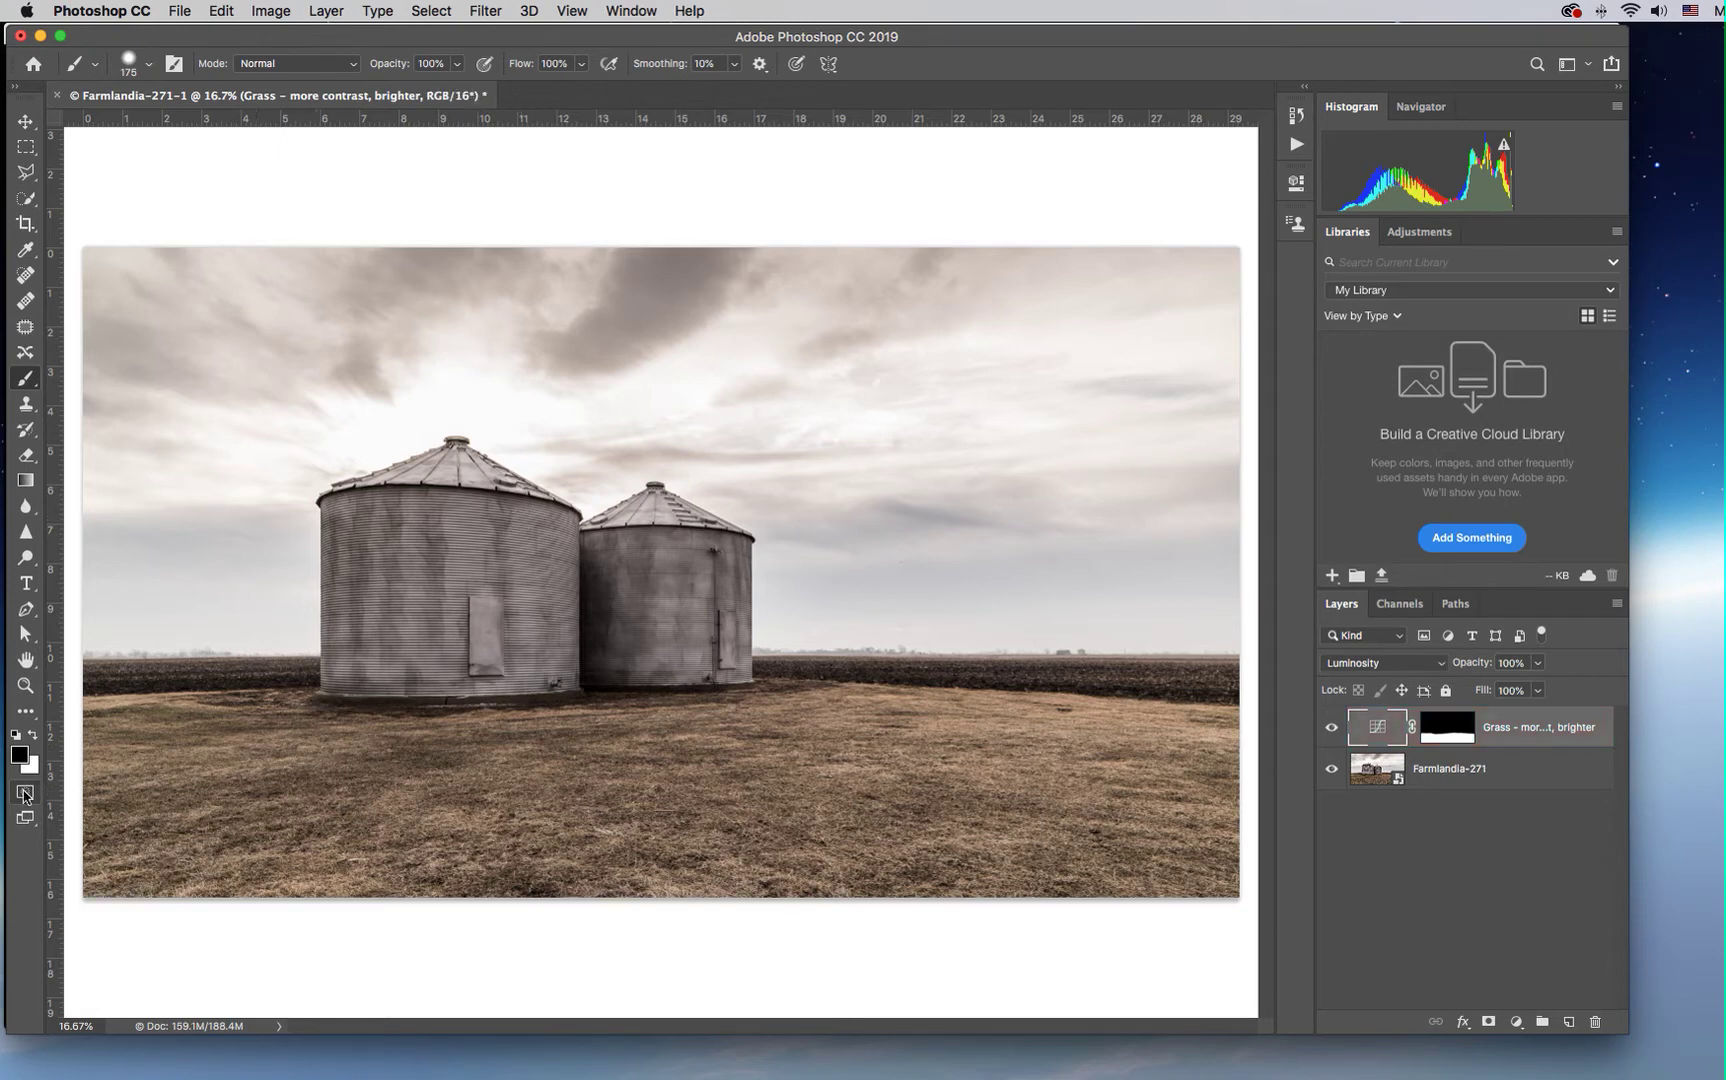
{"action": "left_click", "coordinate": [25, 793]}
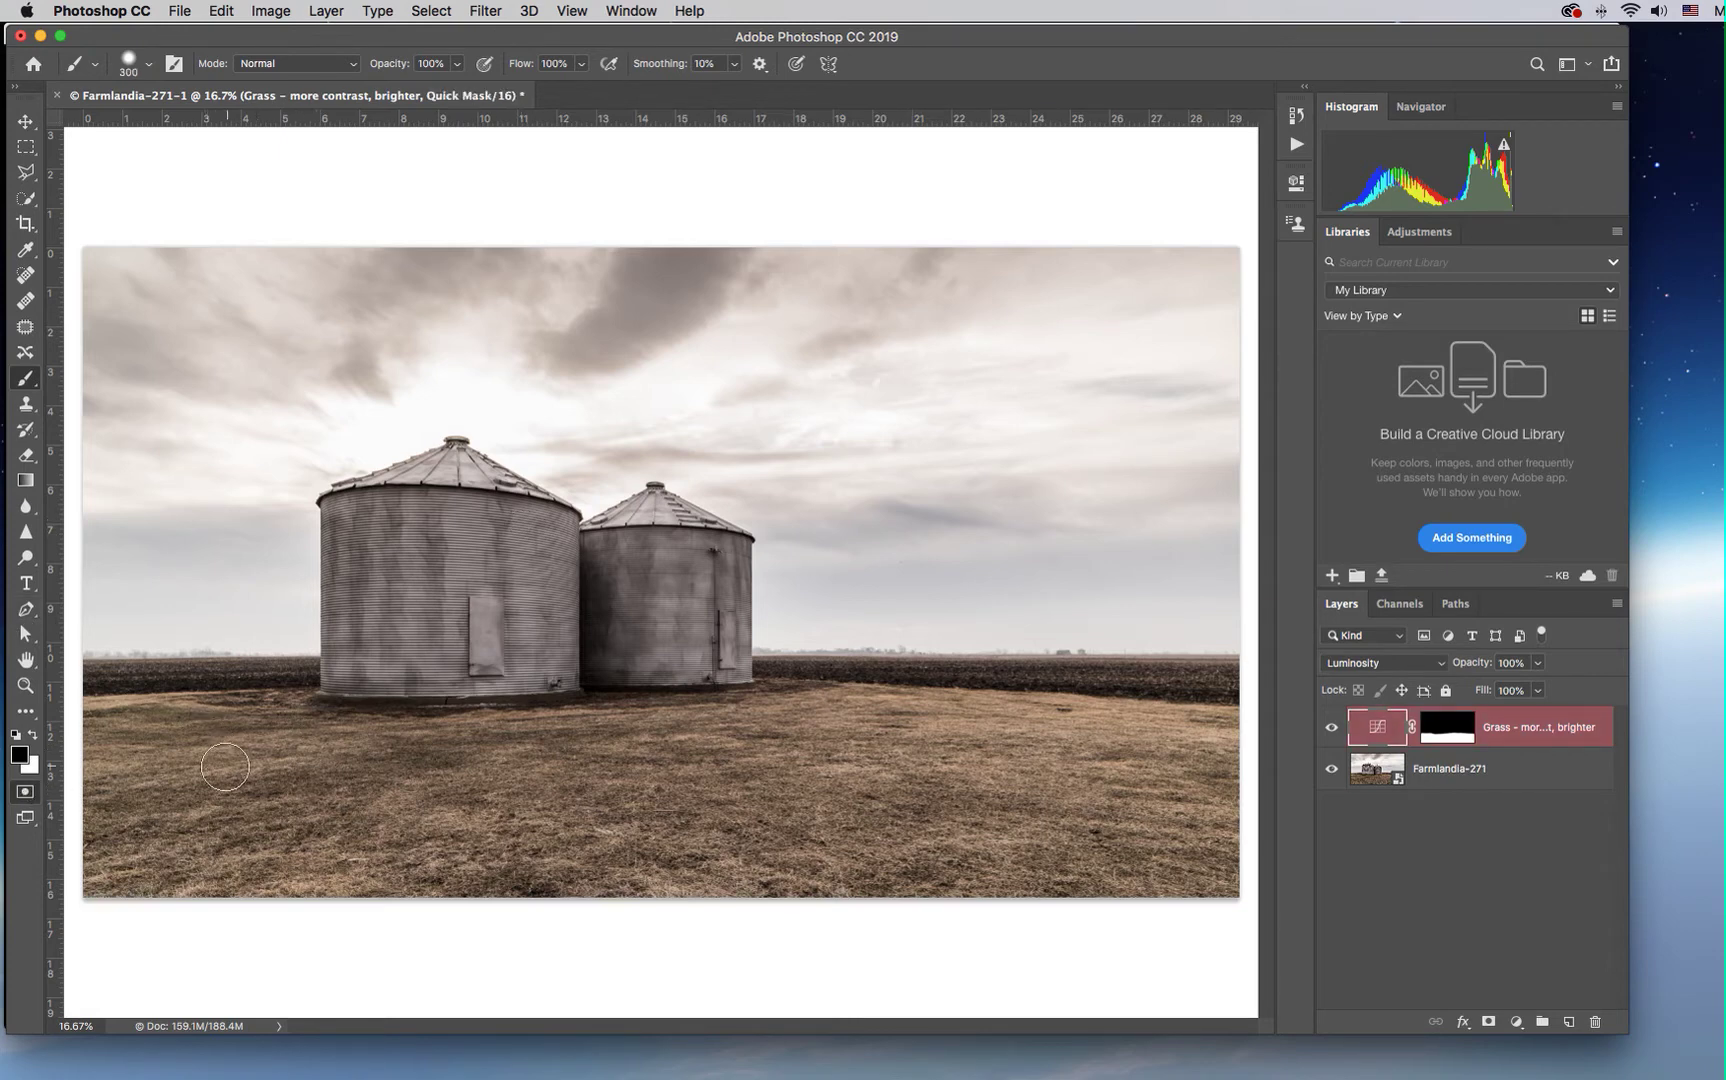
{"action": "key", "text": "bracketright"}
{"action": "key", "text": "bracketright"}
{"action": "key", "text": "bracketright"}
{"action": "key", "text": "bracketright"}
{"action": "key", "text": "bracketright"}
{"action": "mouse_move", "coordinate": [150, 770]}
{"action": "left_mouse_down"}
{"action": "mouse_move", "coordinate": [680, 774]}
{"action": "mouse_move", "coordinate": [942, 806]}
{"action": "left_mouse_up"}
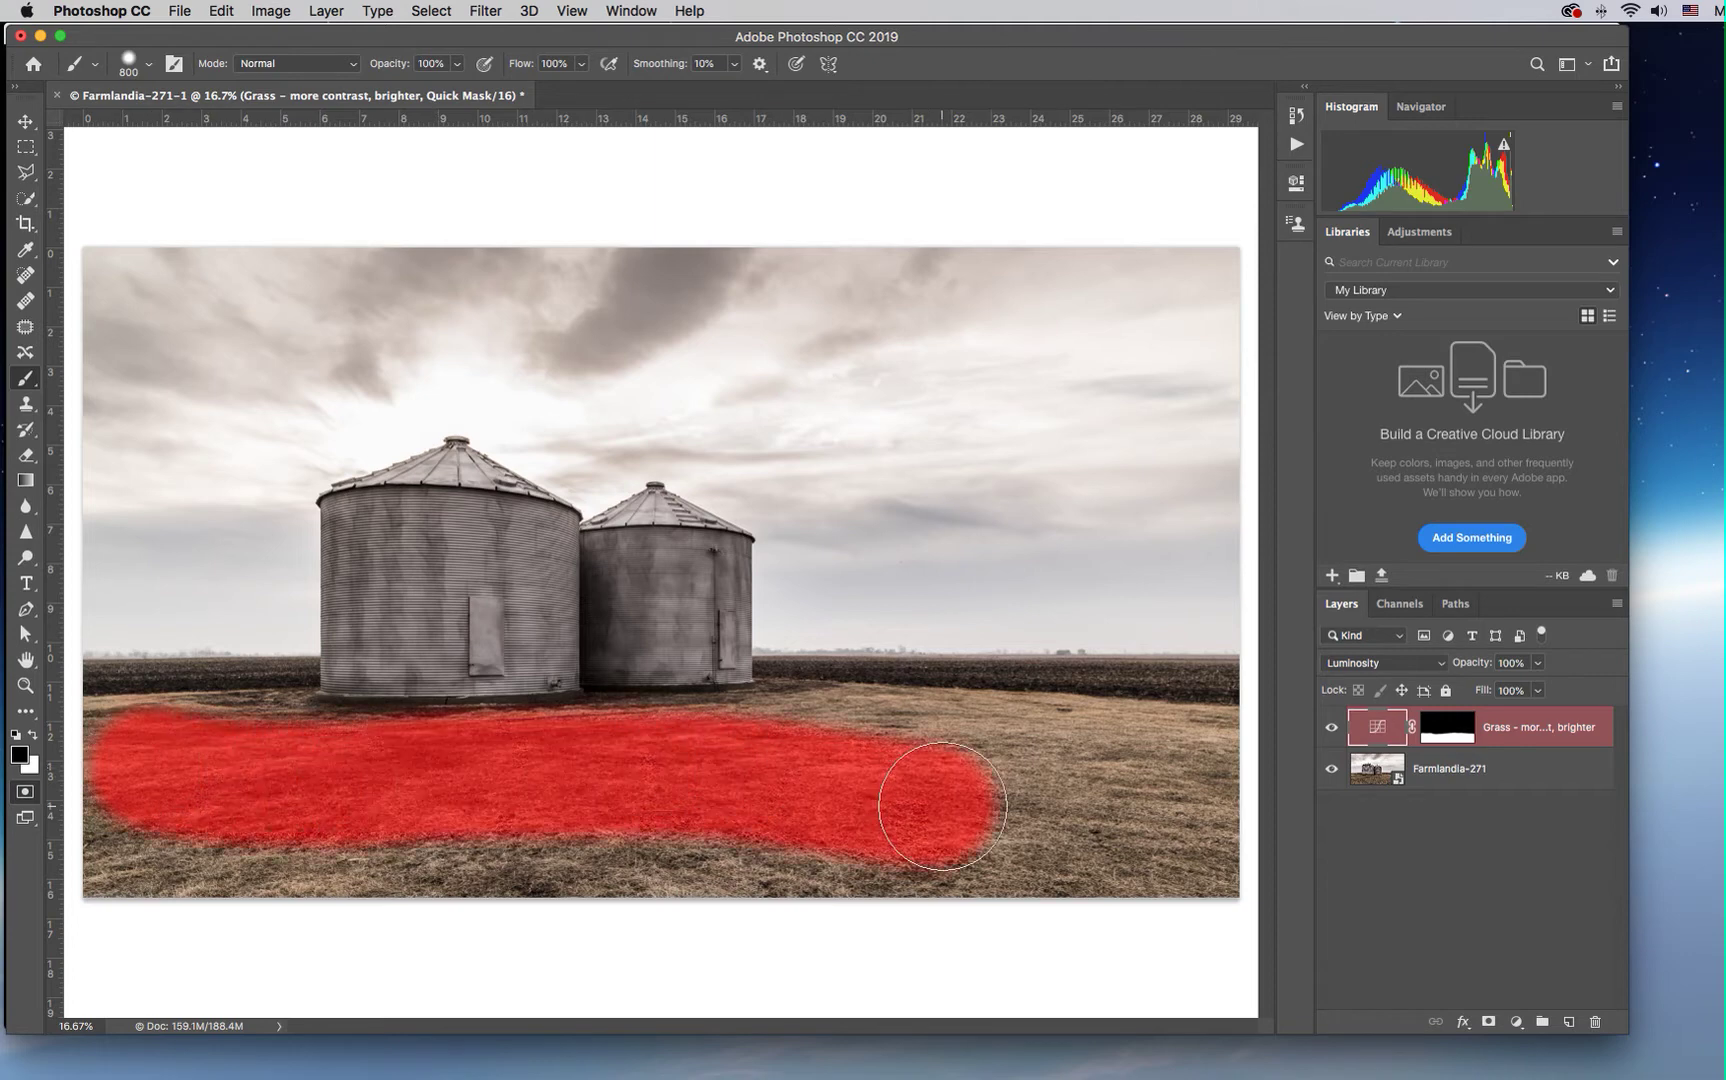
{"action": "key", "text": "super+z"}
Try painting a quick mask over both silos, undo it, and return to standard editing mode
{"action": "mouse_move", "coordinate": [384, 652]}
{"action": "left_mouse_down"}
{"action": "mouse_move", "coordinate": [375, 536]}
{"action": "mouse_move", "coordinate": [415, 513]}
{"action": "mouse_move", "coordinate": [455, 507]}
{"action": "mouse_move", "coordinate": [551, 593]}
{"action": "mouse_move", "coordinate": [618, 585]}
{"action": "mouse_move", "coordinate": [654, 549]}
{"action": "mouse_move", "coordinate": [700, 605]}
{"action": "mouse_move", "coordinate": [621, 626]}
{"action": "mouse_move", "coordinate": [413, 631]}
{"action": "left_mouse_up"}
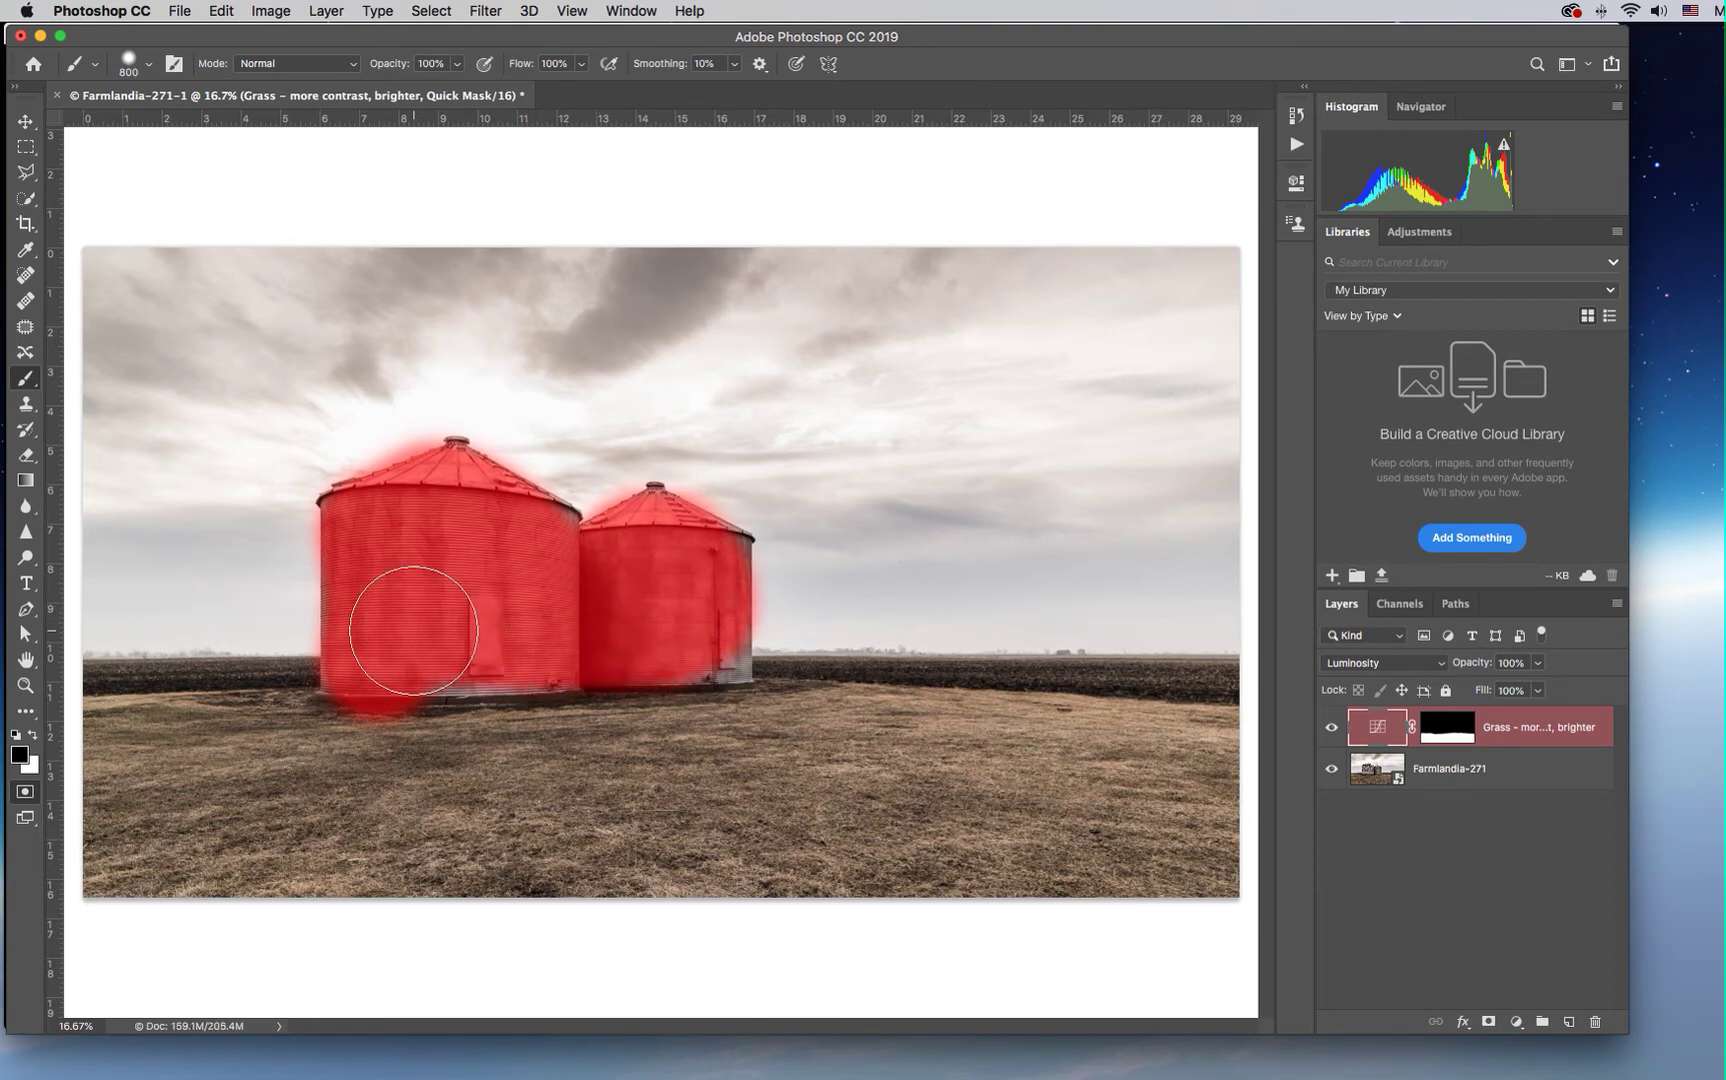
{"action": "key", "text": "super+z"}
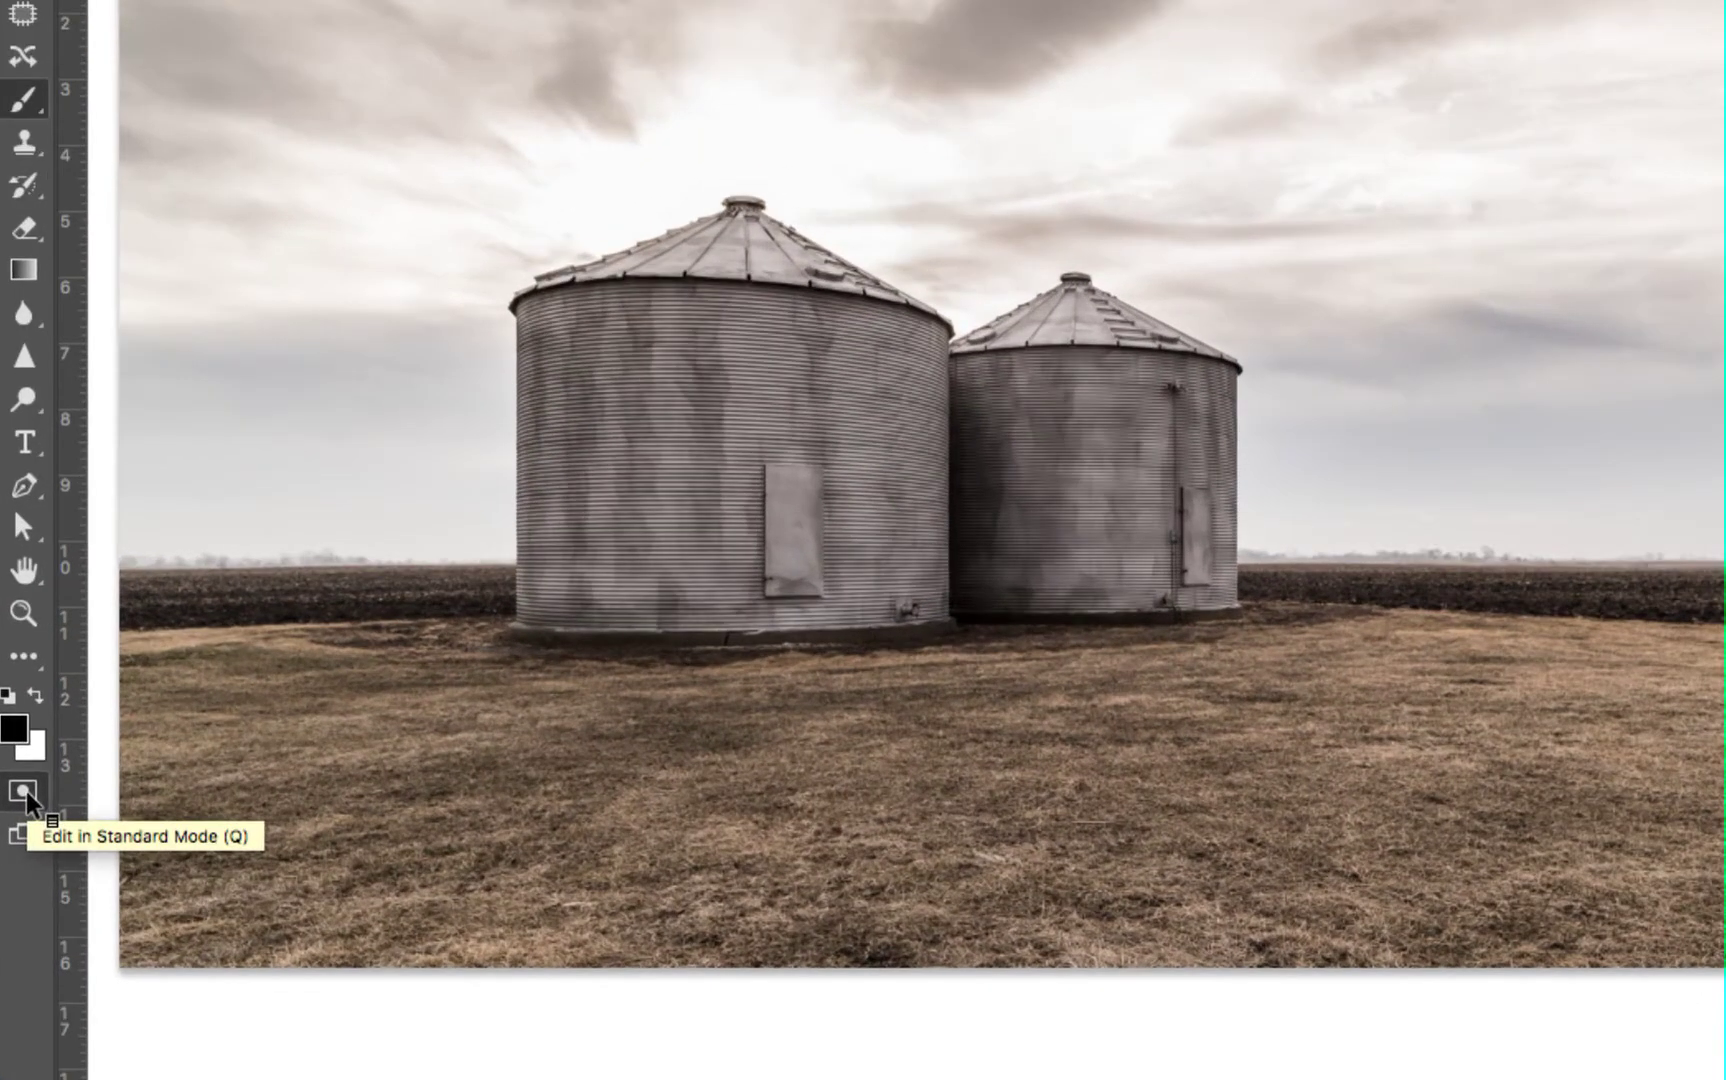
{"action": "left_click", "coordinate": [26, 794]}
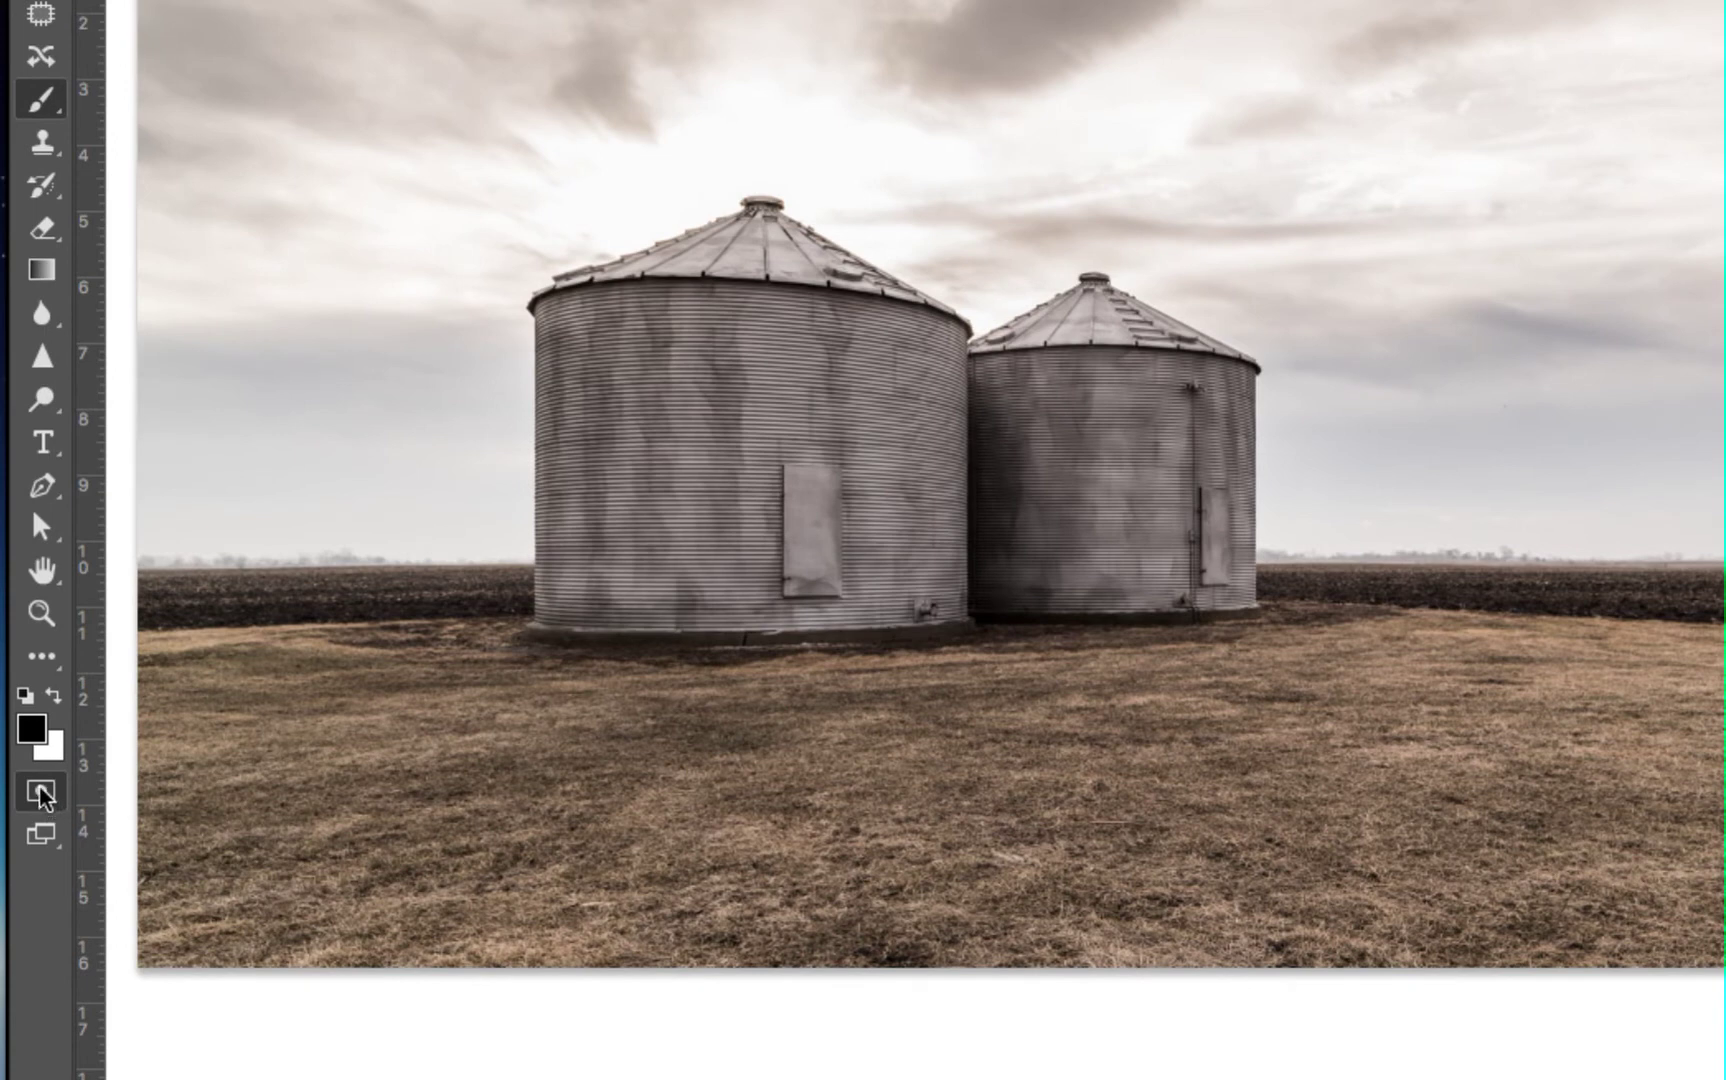
{"action": "left_click", "coordinate": [45, 795]}
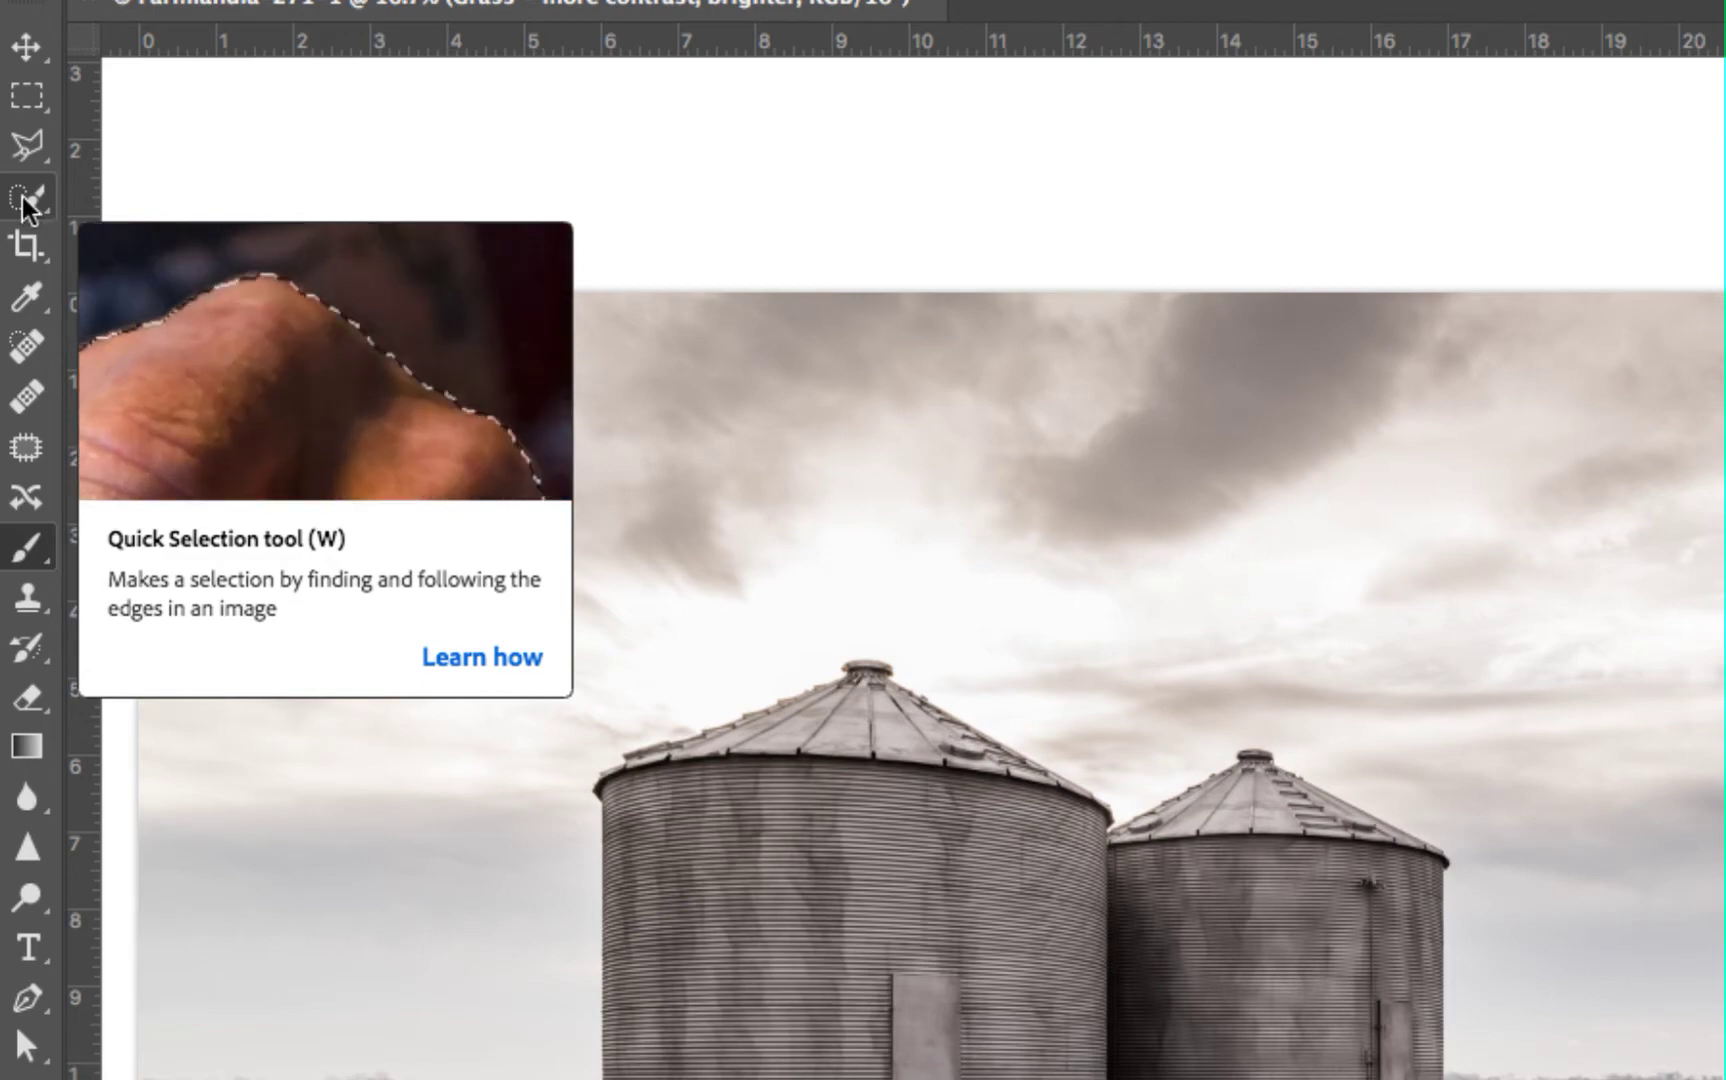
Select the whole larger silo, roof and wall, with the Quick Selection tool at a 175 px brush size
{"action": "left_click", "coordinate": [22, 197]}
{"action": "left_click", "coordinate": [150, 188]}
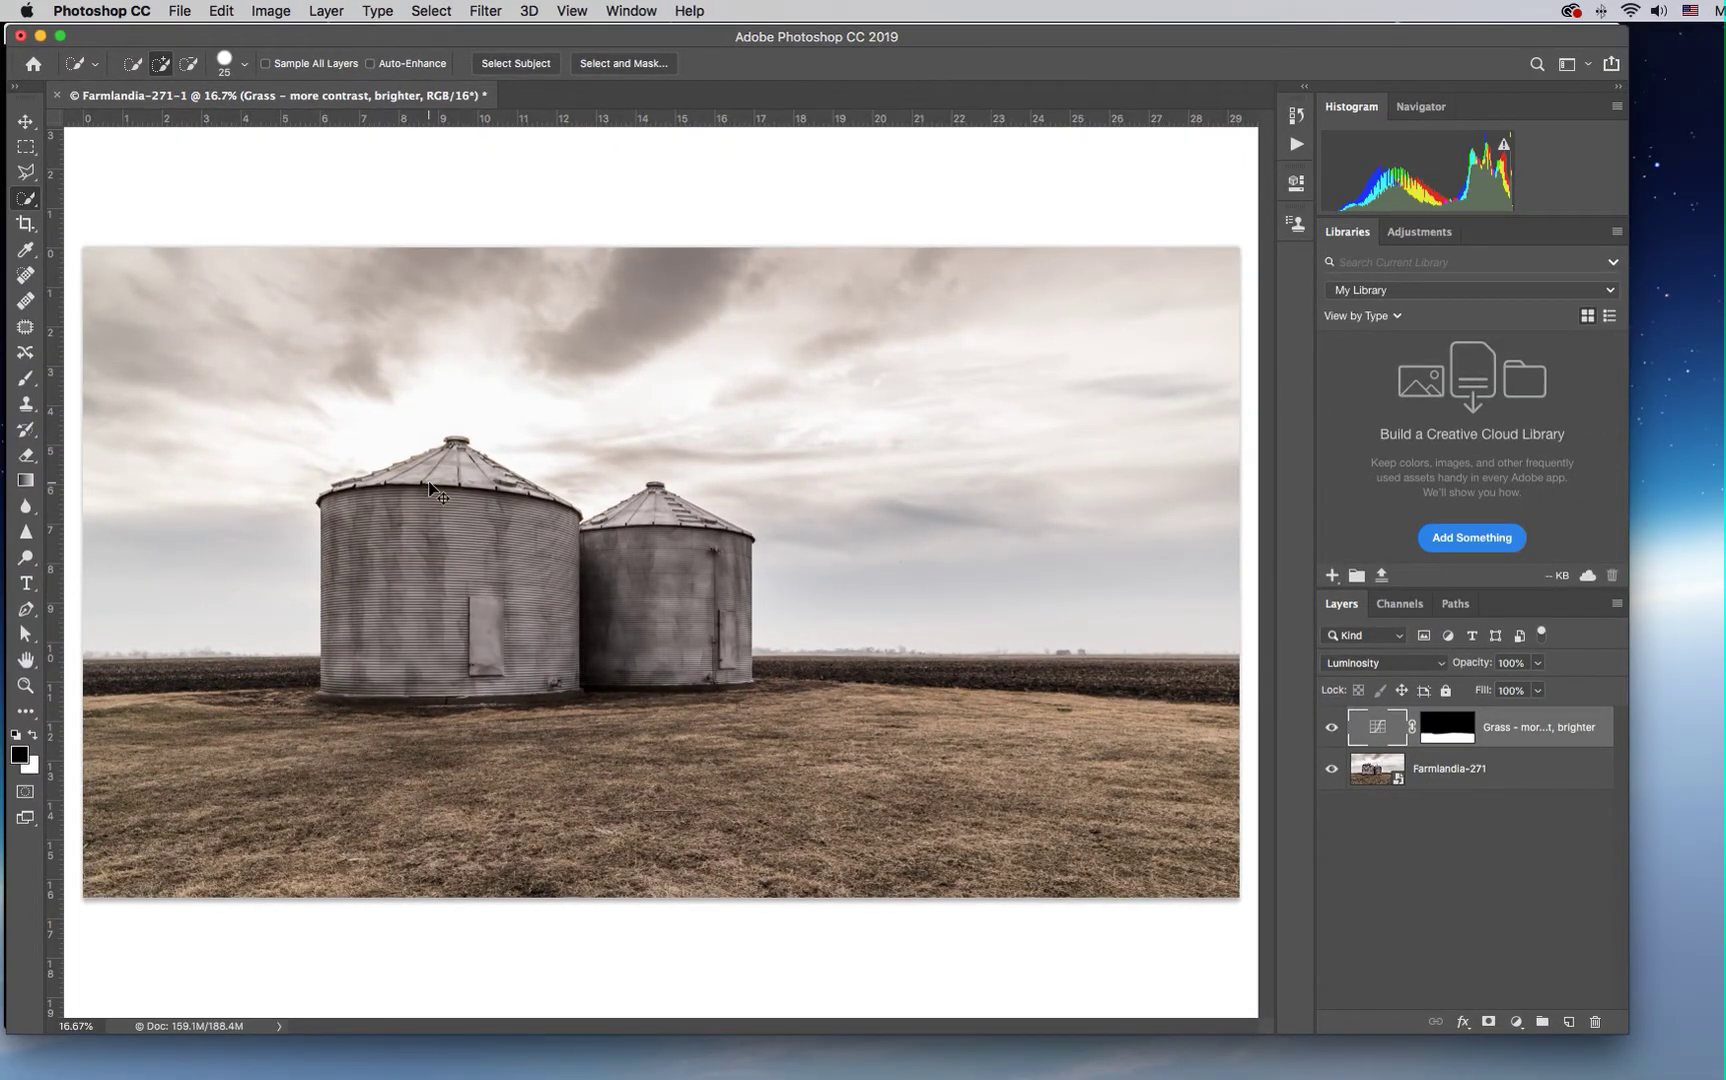
{"action": "key", "text": "super+equal"}
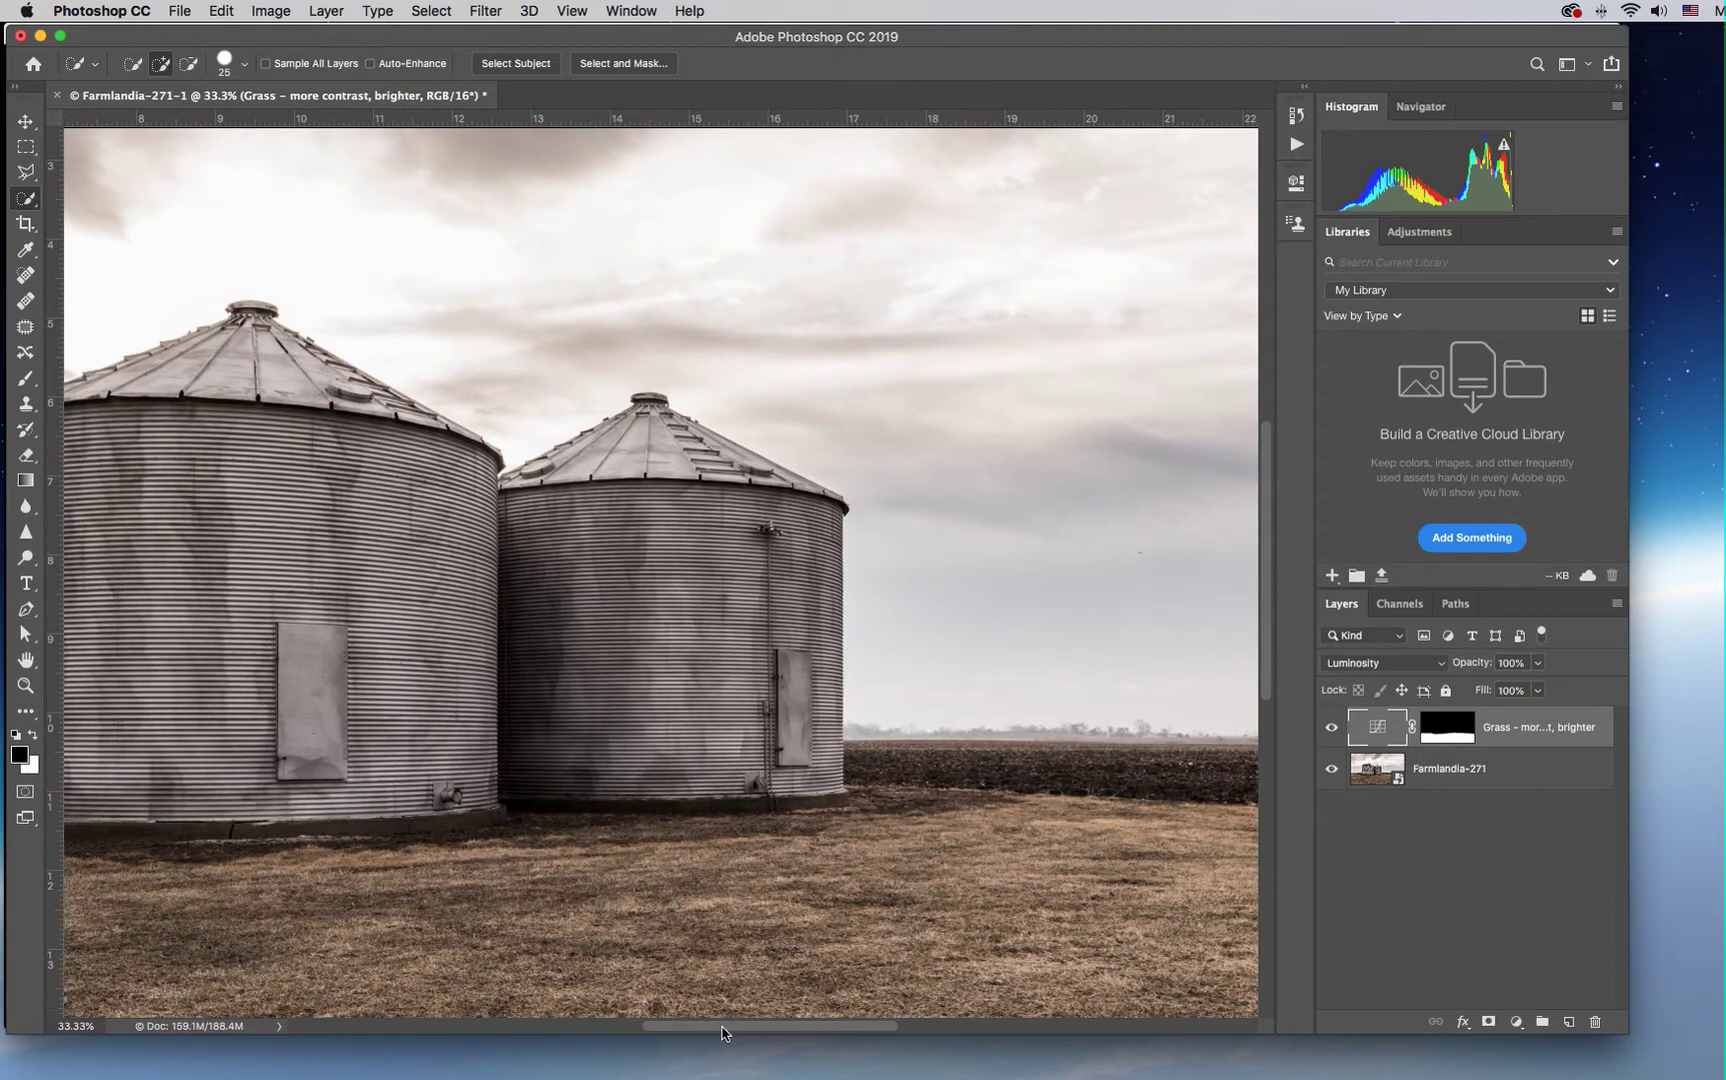
{"action": "left_click_drag", "start_coordinate": [725, 1027], "coordinate": [672, 1033]}
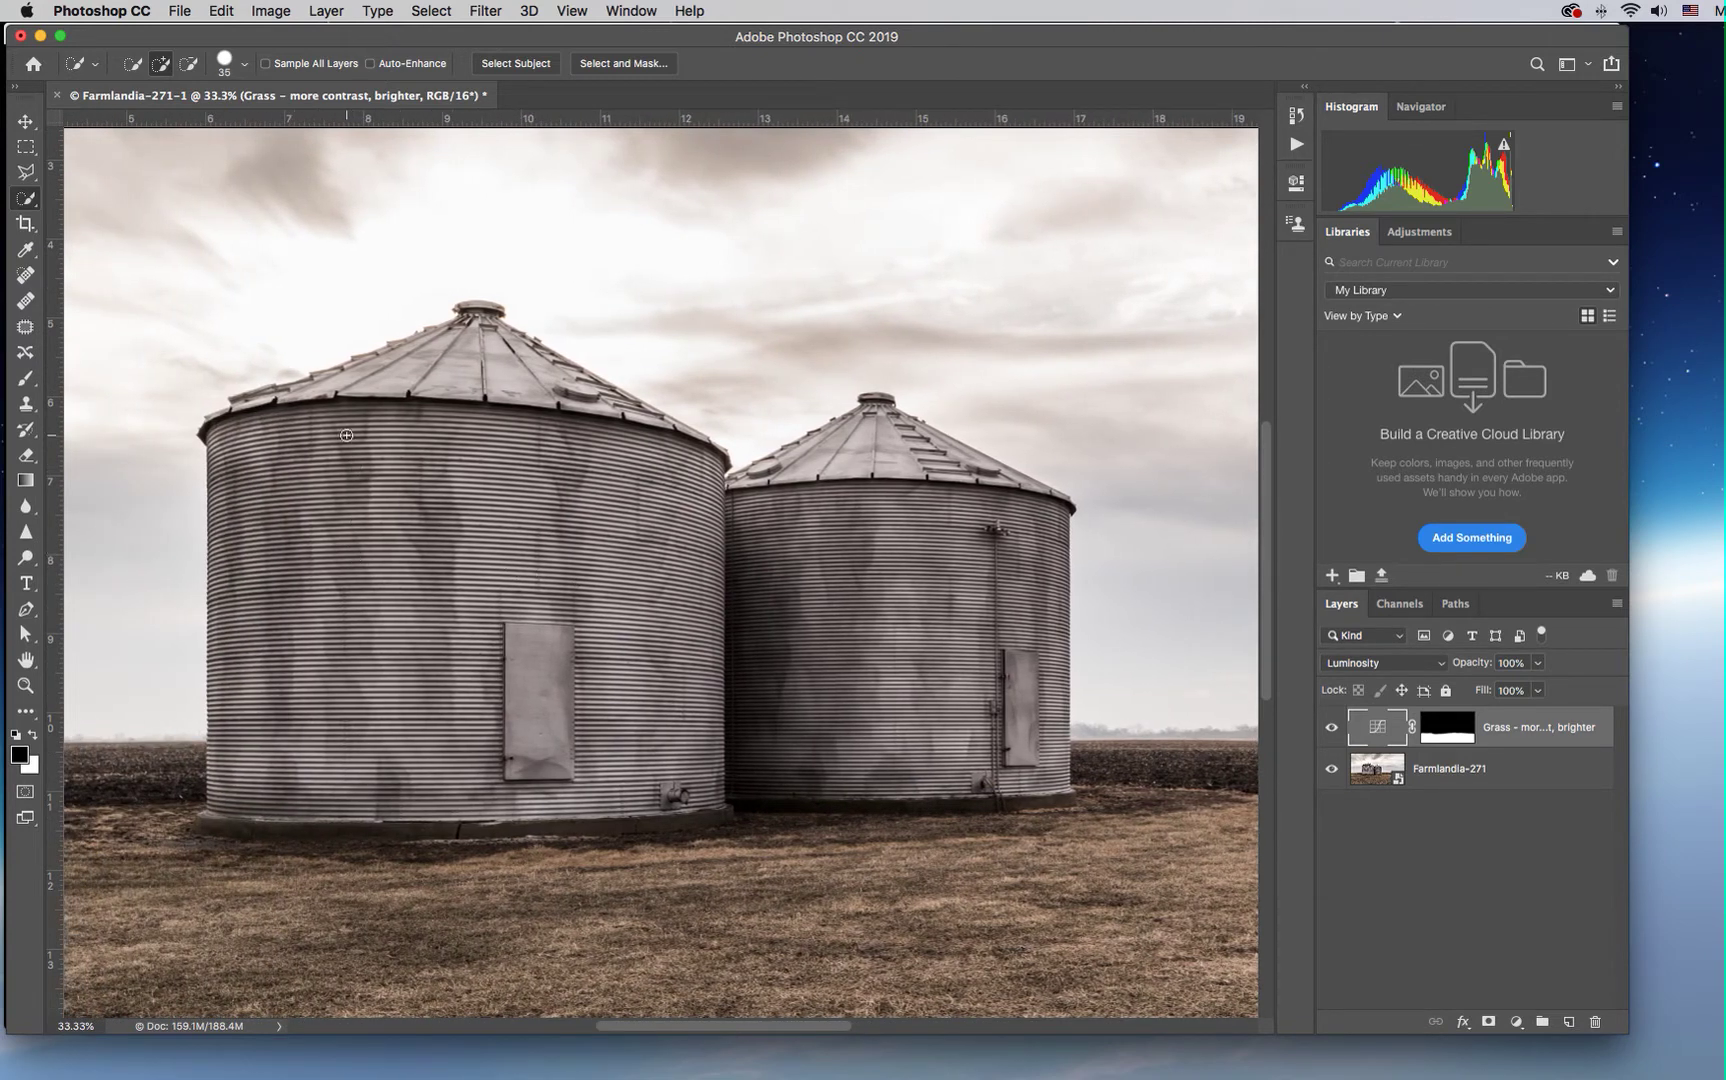
{"action": "key", "text": "bracketright"}
{"action": "key", "text": "bracketright"}
{"action": "key", "text": "bracketright"}
{"action": "key", "text": "bracketright"}
{"action": "key", "text": "bracketright"}
{"action": "key", "text": "bracketright"}
{"action": "key", "text": "bracketright"}
{"action": "key", "text": "bracketright"}
{"action": "key", "text": "bracketright"}
{"action": "key", "text": "bracketright"}
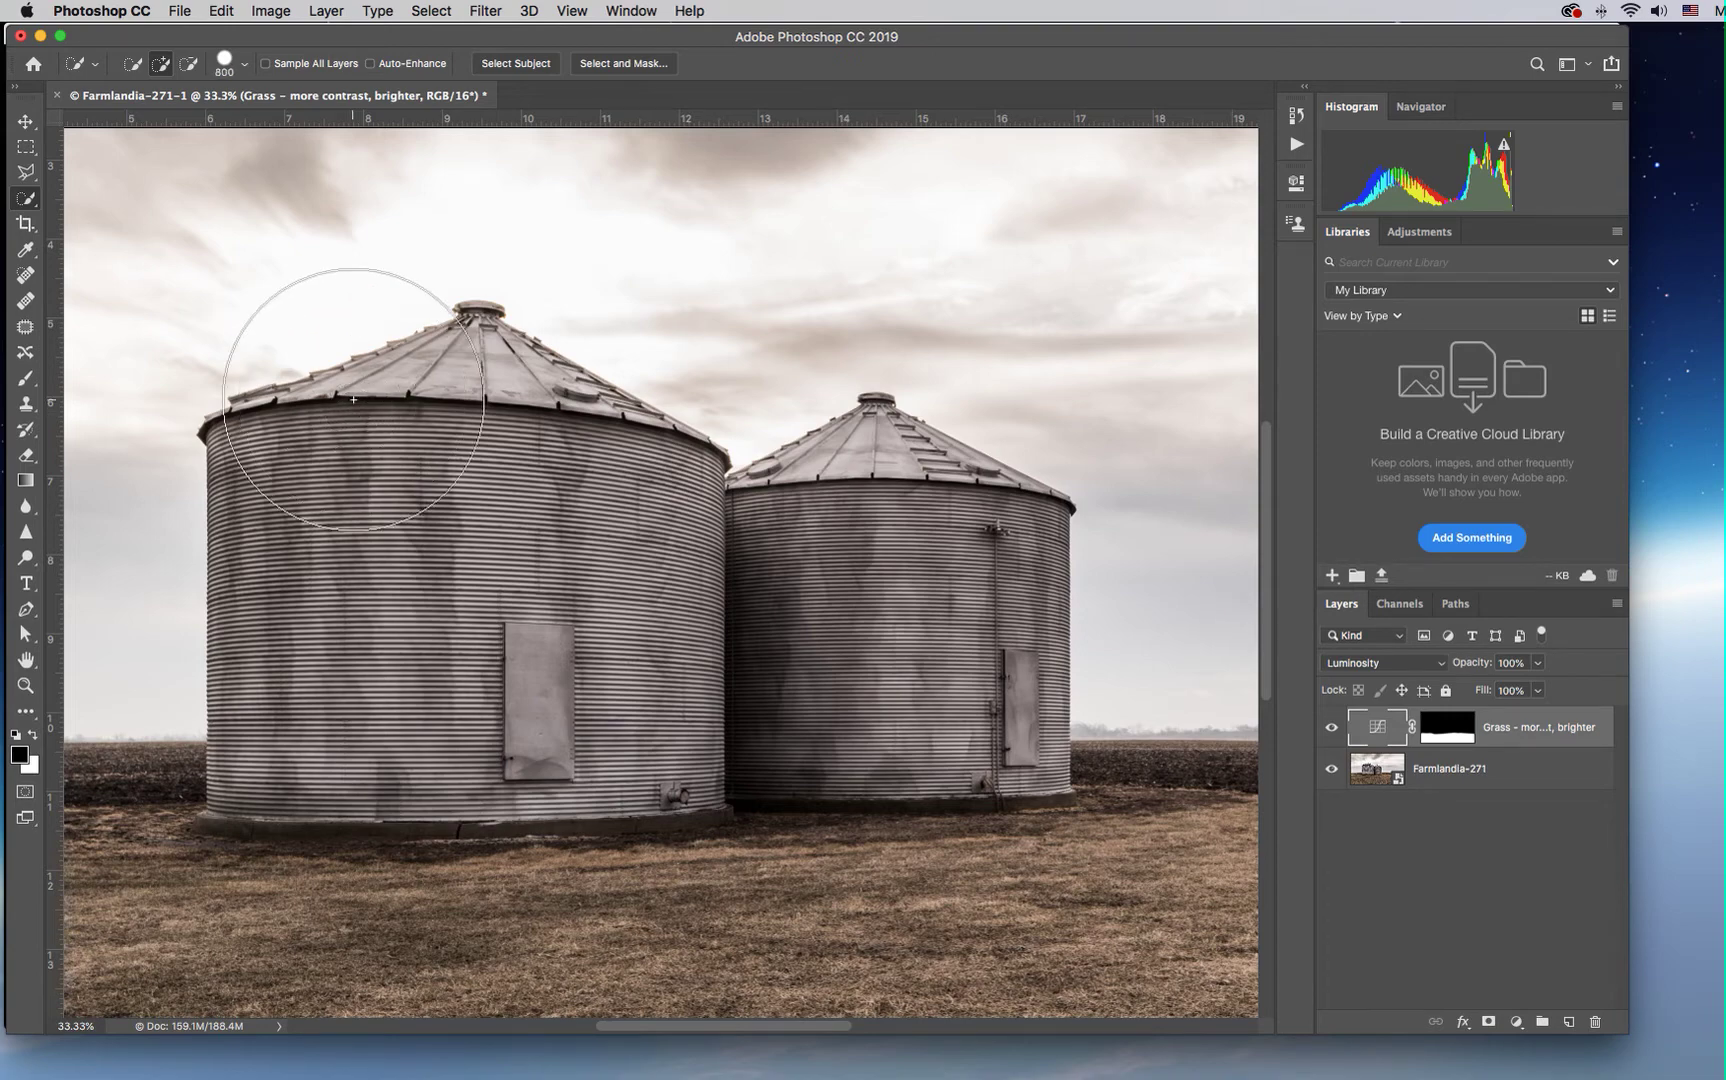
{"action": "key", "text": "bracketleft"}
{"action": "key", "text": "bracketleft"}
{"action": "key", "text": "bracketleft"}
{"action": "key", "text": "bracketleft"}
{"action": "key", "text": "bracketleft"}
{"action": "key", "text": "bracketleft"}
{"action": "key", "text": "bracketleft"}
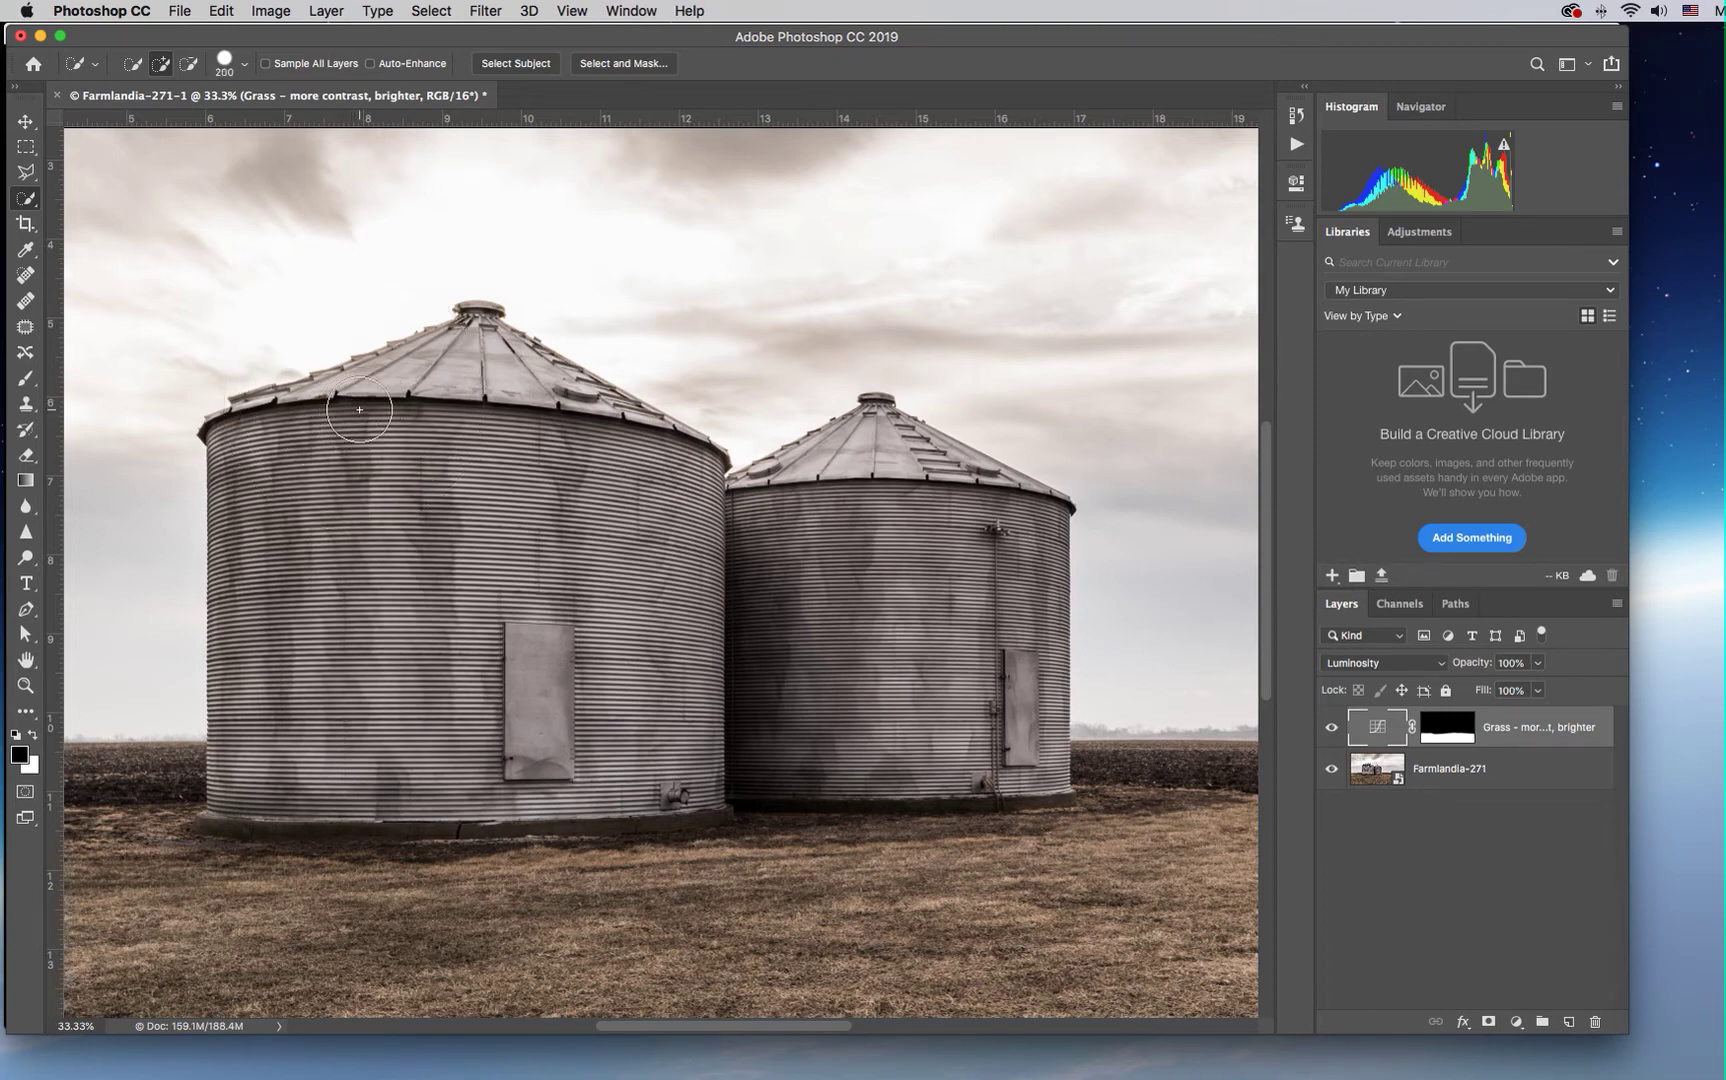
{"action": "key", "text": "bracketleft"}
{"action": "mouse_move", "coordinate": [469, 356]}
{"action": "left_mouse_down"}
{"action": "mouse_move", "coordinate": [405, 385]}
{"action": "mouse_move", "coordinate": [335, 375]}
{"action": "mouse_move", "coordinate": [292, 405]}
{"action": "mouse_move", "coordinate": [265, 480]}
{"action": "mouse_move", "coordinate": [245, 435]}
{"action": "mouse_move", "coordinate": [260, 603]}
{"action": "left_mouse_up"}
{"action": "mouse_move", "coordinate": [388, 700]}
{"action": "left_mouse_down"}
{"action": "mouse_move", "coordinate": [555, 725]}
{"action": "mouse_move", "coordinate": [533, 443]}
{"action": "mouse_move", "coordinate": [585, 420]}
{"action": "mouse_move", "coordinate": [620, 450]}
{"action": "mouse_move", "coordinate": [655, 448]}
{"action": "mouse_move", "coordinate": [337, 448]}
{"action": "left_mouse_up"}
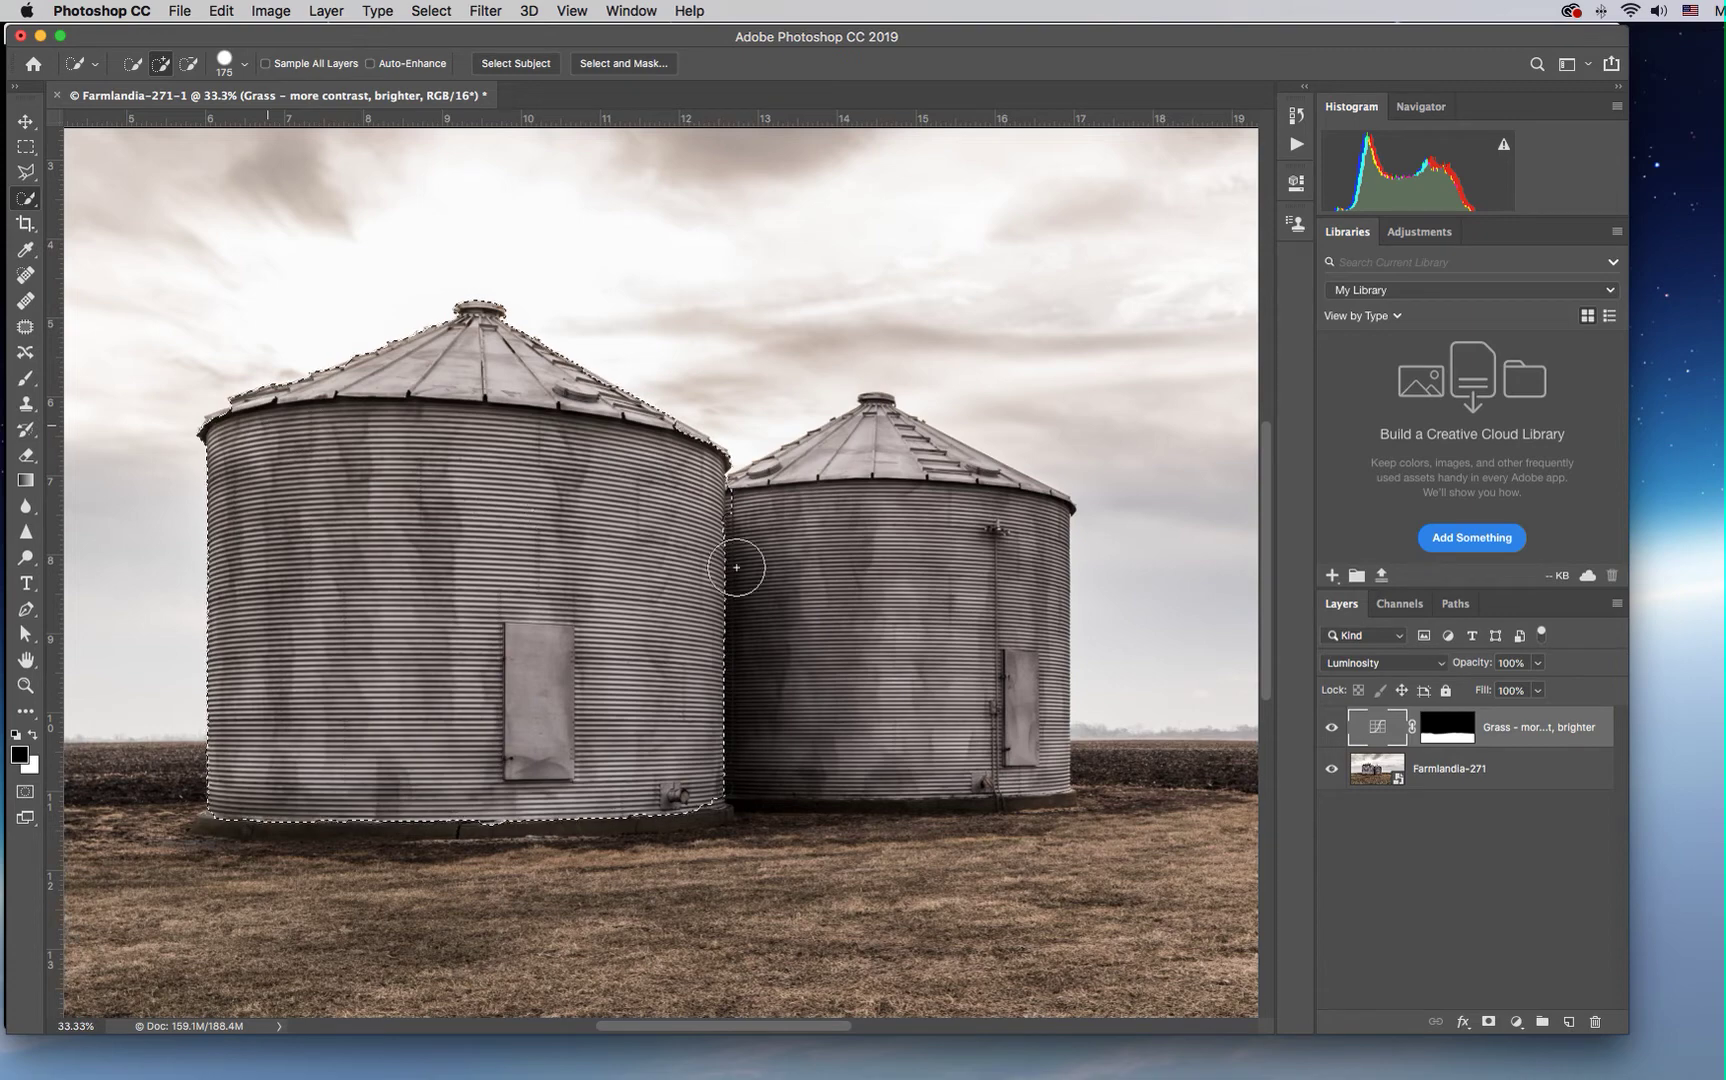
Add the smaller silo to the selection and subtract the stray grass beneath it
{"action": "mouse_move", "coordinate": [724, 559]}
{"action": "left_mouse_down"}
{"action": "mouse_move", "coordinate": [709, 532]}
{"action": "mouse_move", "coordinate": [741, 512]}
{"action": "mouse_move", "coordinate": [952, 470]}
{"action": "mouse_move", "coordinate": [996, 515]}
{"action": "mouse_move", "coordinate": [1015, 615]}
{"action": "mouse_move", "coordinate": [974, 605]}
{"action": "mouse_move", "coordinate": [960, 650]}
{"action": "mouse_move", "coordinate": [985, 668]}
{"action": "mouse_move", "coordinate": [1028, 637]}
{"action": "mouse_move", "coordinate": [1025, 702]}
{"action": "mouse_move", "coordinate": [882, 720]}
{"action": "mouse_move", "coordinate": [937, 782]}
{"action": "mouse_move", "coordinate": [1010, 798]}
{"action": "mouse_move", "coordinate": [1035, 840]}
{"action": "left_mouse_up"}
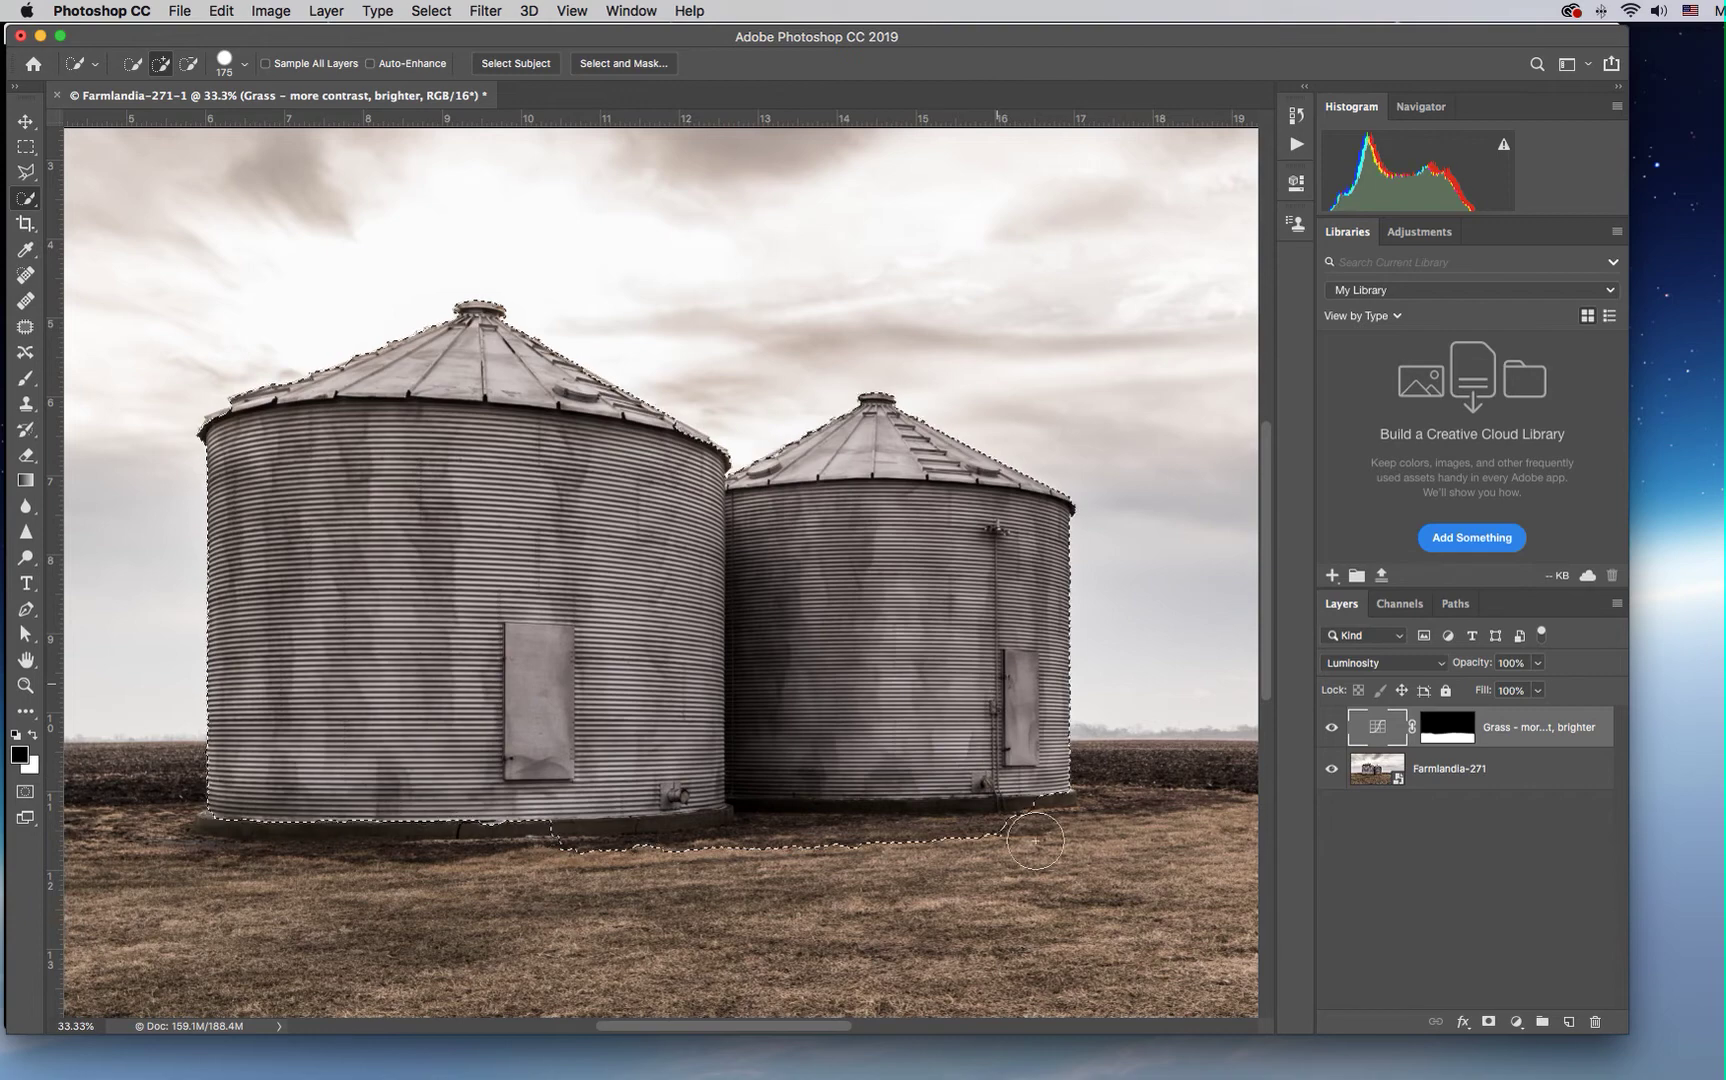
{"action": "left_click", "coordinate": [981, 869], "text": "alt"}
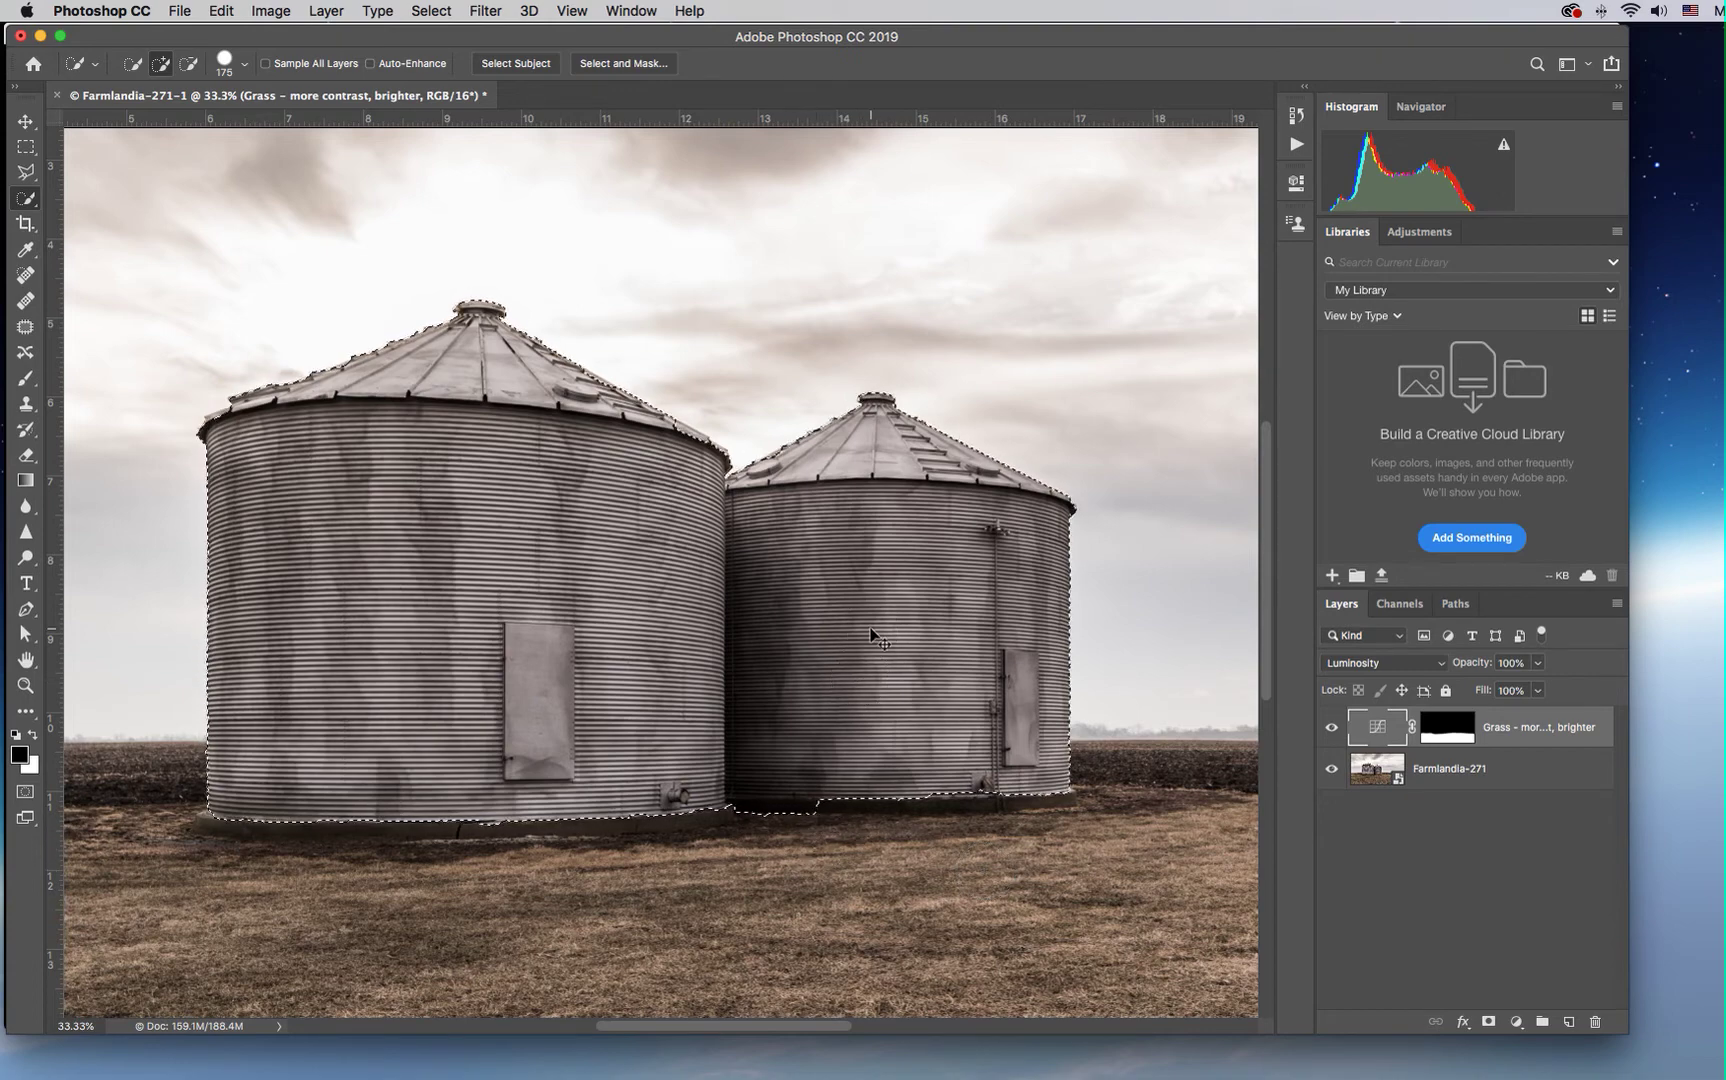
Refine the selection along both sides of the larger silo's roof edge with a 35 px Quick Selection brush
{"action": "key", "text": "super+equal"}
{"action": "key", "text": "super+equal"}
{"action": "key", "text": "super+equal"}
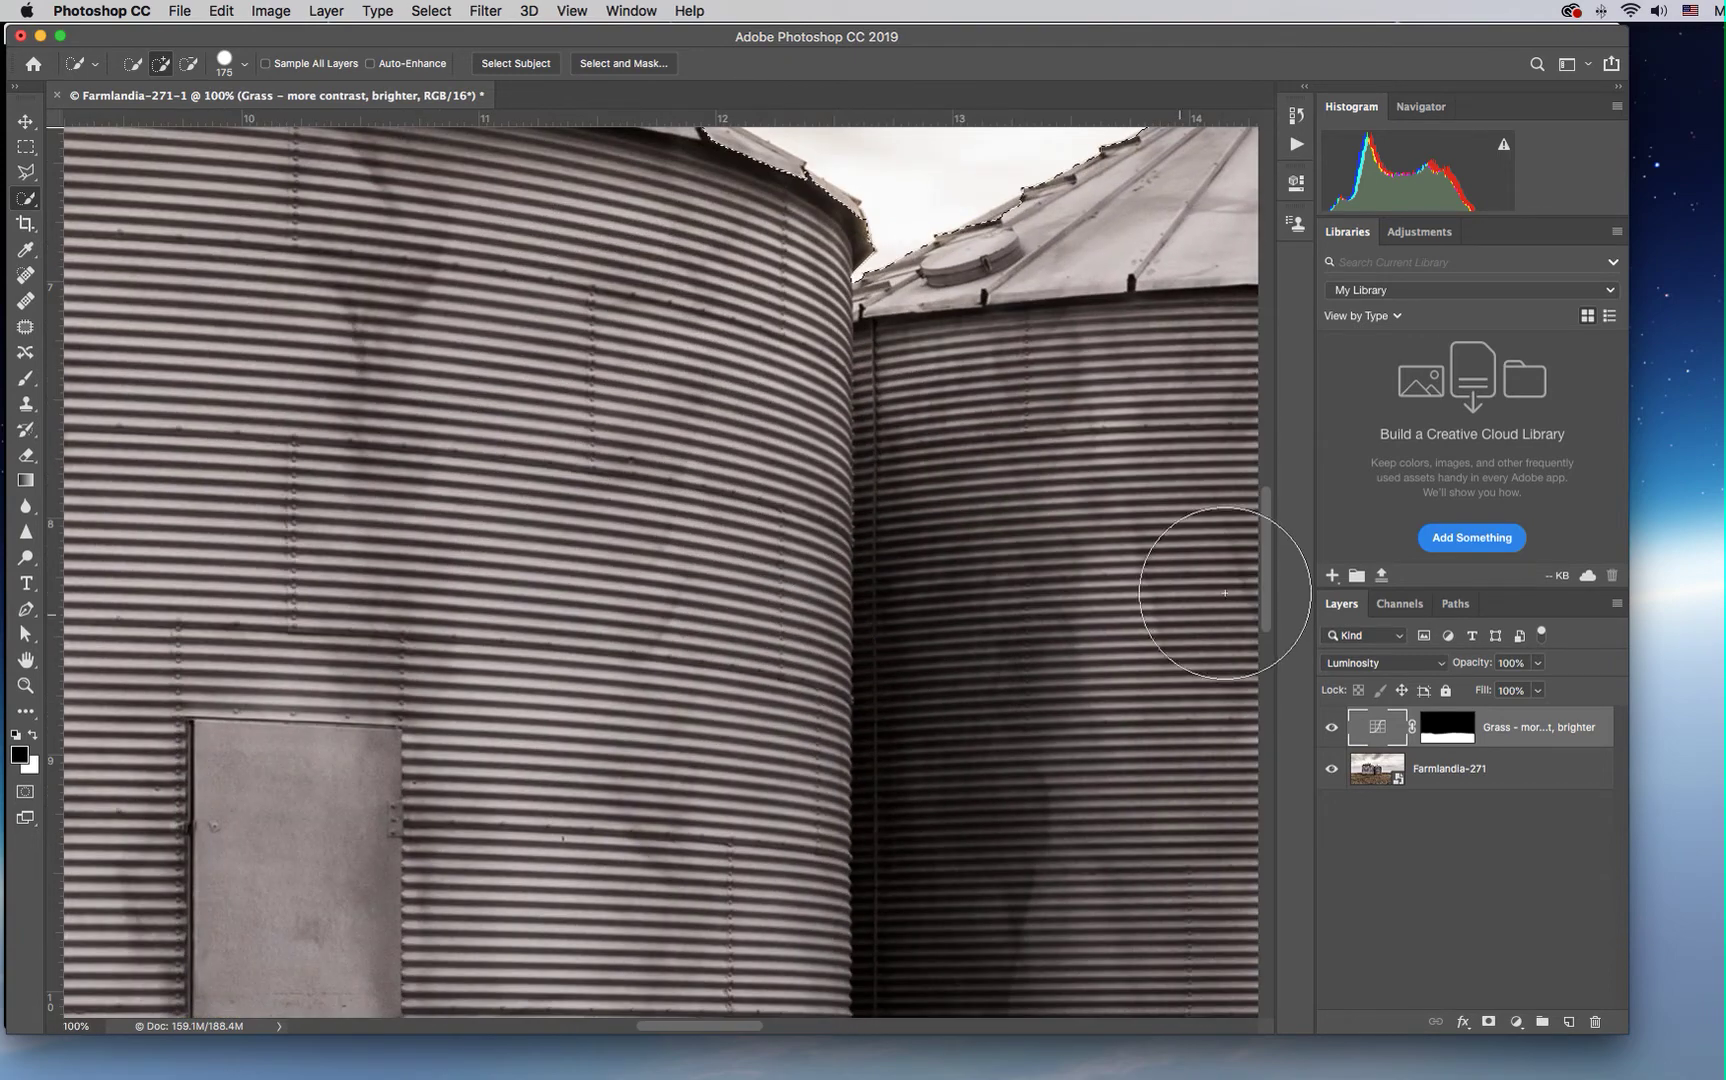
{"action": "left_click_drag", "start_coordinate": [1266, 576], "coordinate": [1272, 500]}
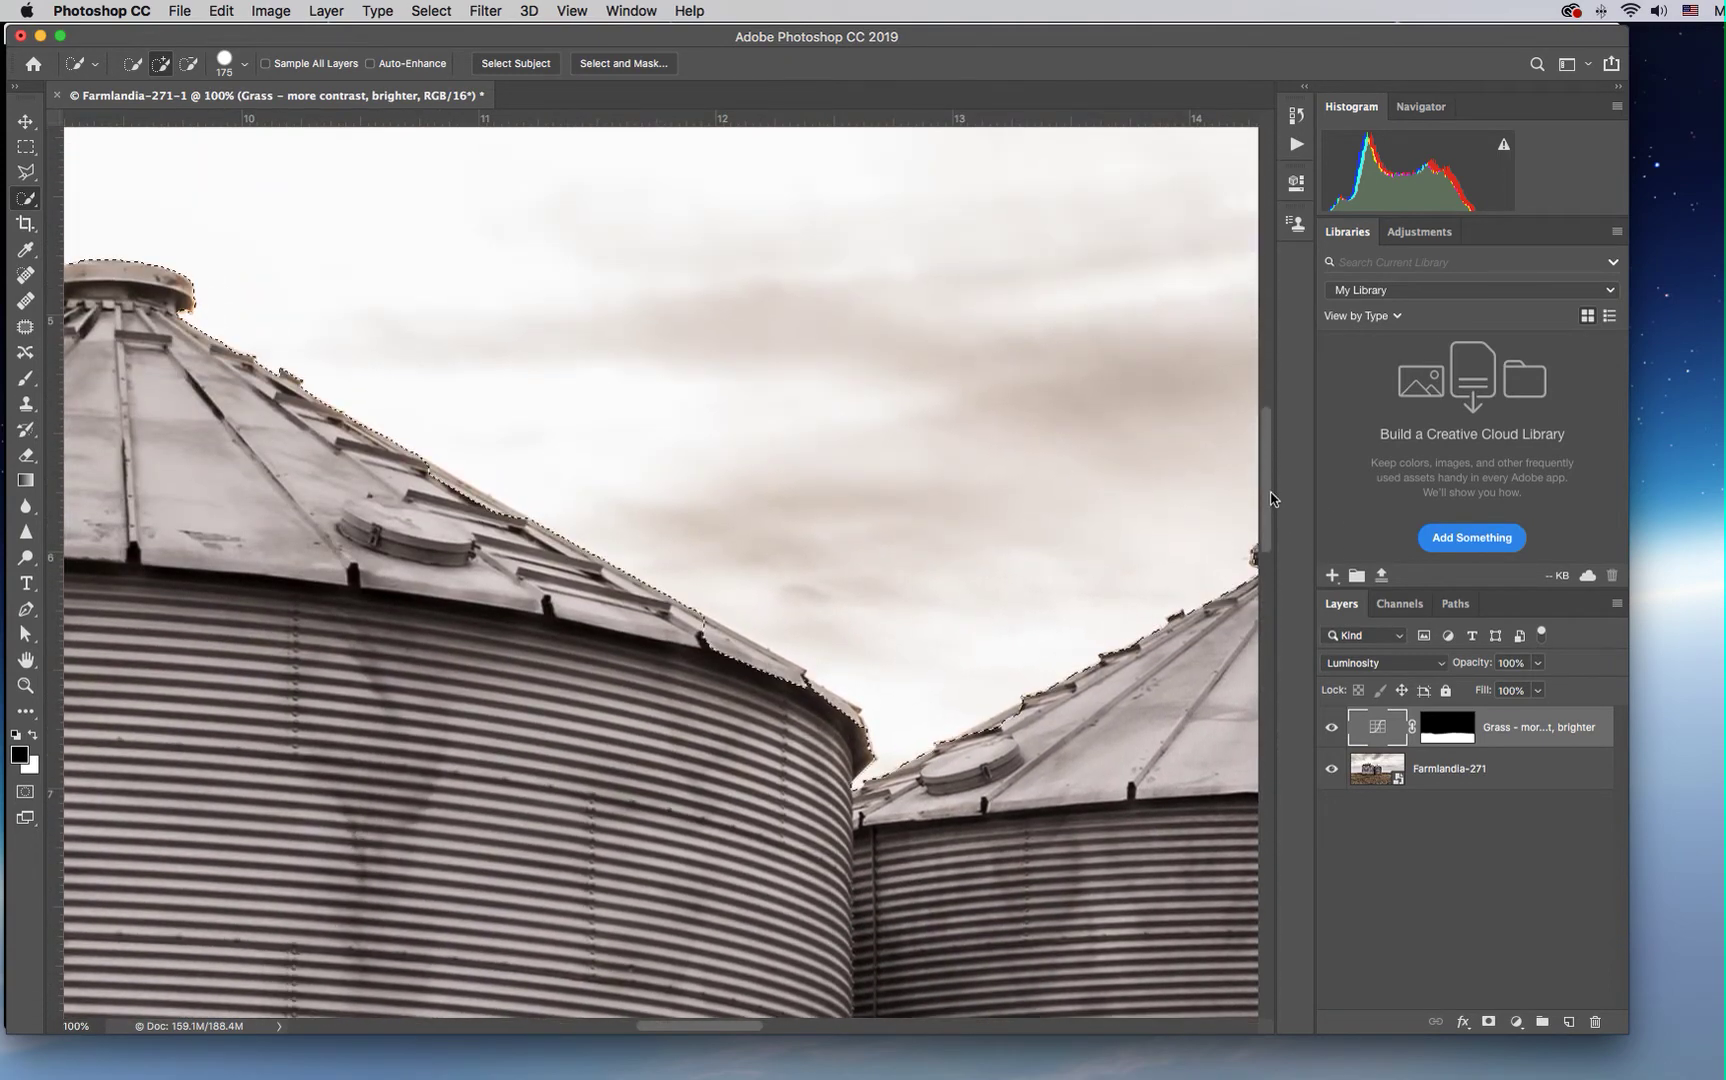
{"action": "key", "text": "bracketleft"}
{"action": "key", "text": "bracketleft"}
{"action": "key", "text": "bracketleft"}
{"action": "key", "text": "bracketleft"}
{"action": "key", "text": "bracketleft"}
{"action": "key", "text": "bracketleft"}
{"action": "key", "text": "bracketleft"}
{"action": "key", "text": "bracketleft"}
{"action": "key", "text": "bracketleft"}
{"action": "left_click_drag", "start_coordinate": [702, 642], "coordinate": [803, 697]}
{"action": "left_click_drag", "start_coordinate": [503, 533], "coordinate": [418, 487]}
{"action": "scroll", "coordinate": [480, 800], "scroll_direction": "left", "scroll_amount": 10}
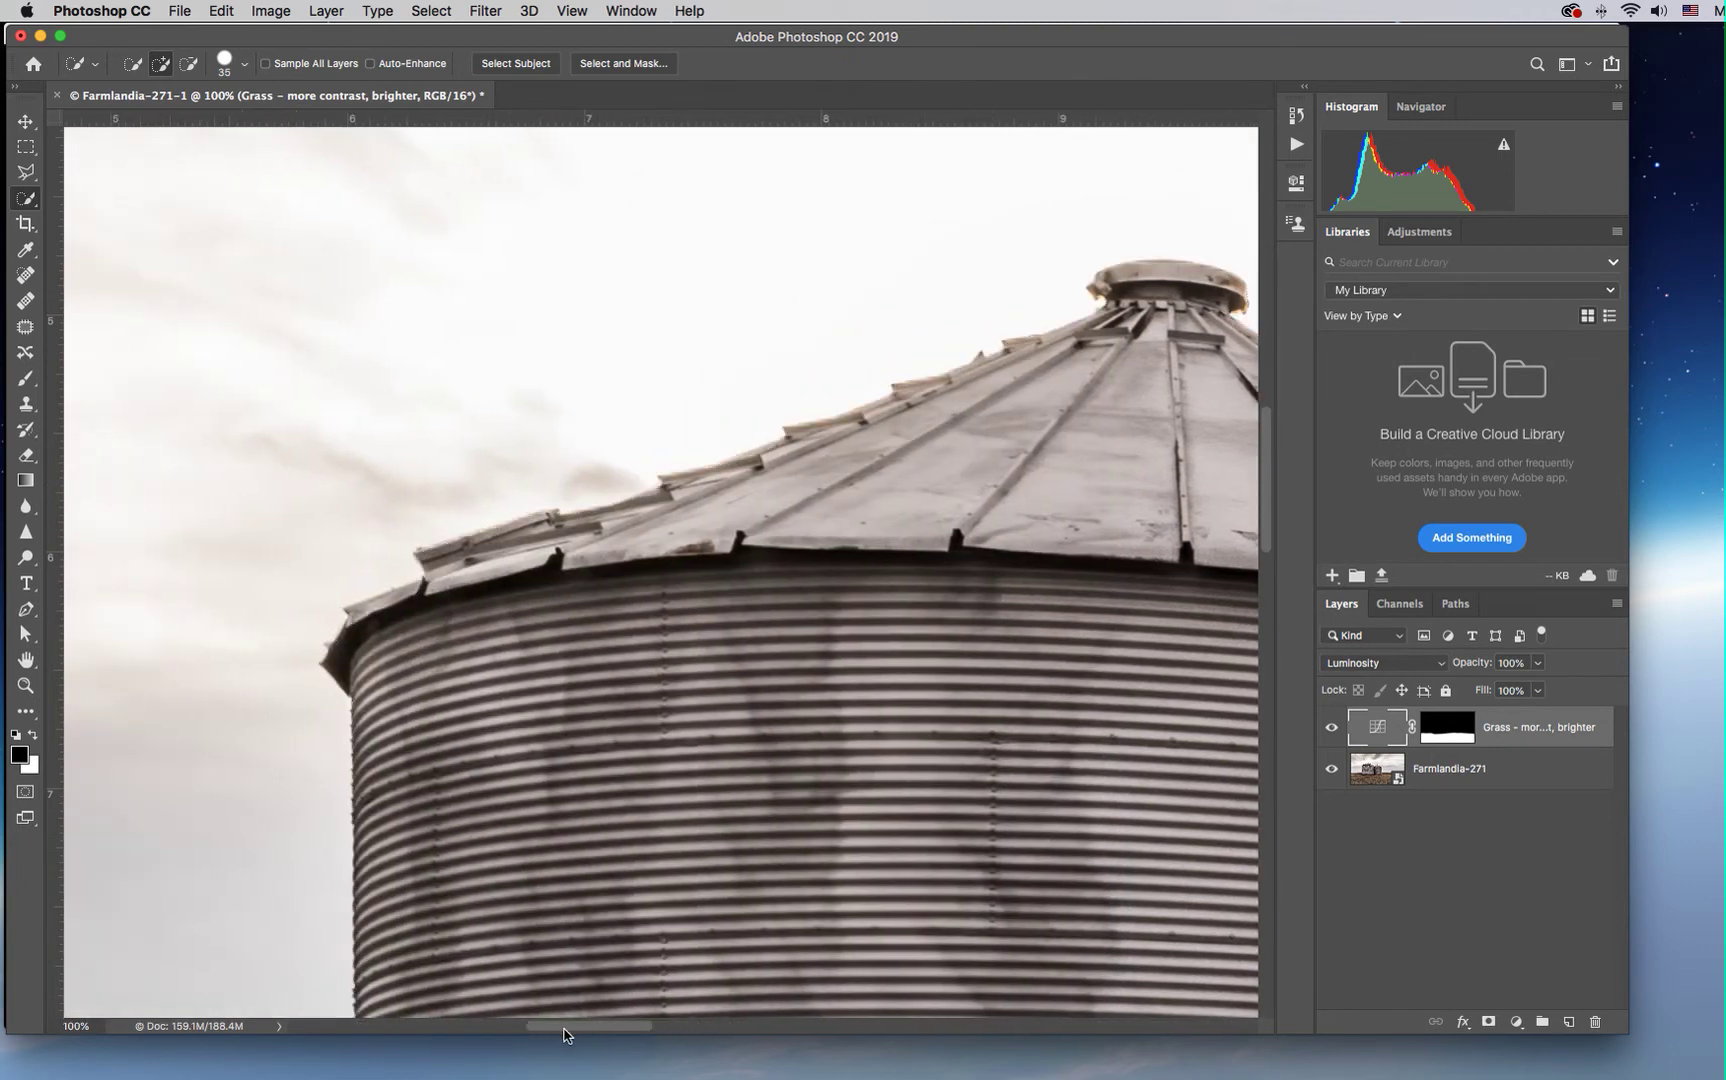
{"action": "left_click_drag", "start_coordinate": [424, 598], "coordinate": [364, 628]}
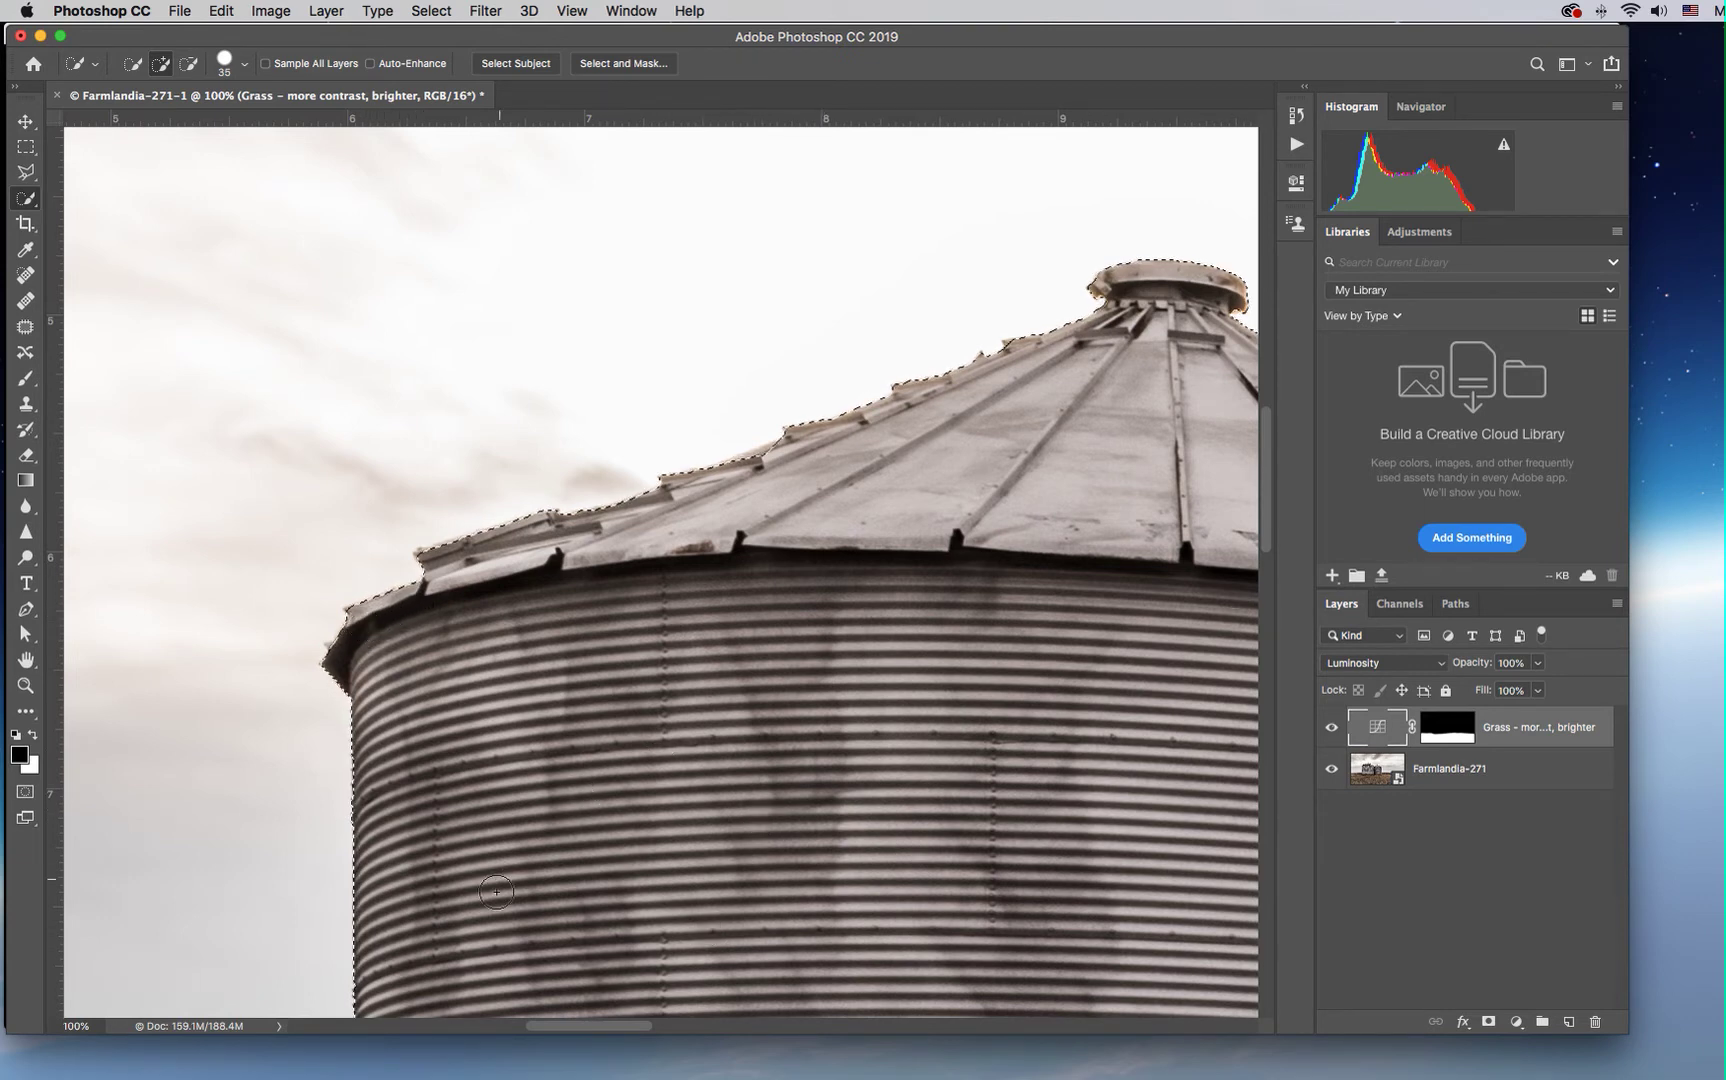
Subtract the dark foundation and ground beneath the smaller silo, beside the larger one, from the selection using a 35 px brush
{"action": "left_click_drag", "start_coordinate": [636, 1026], "coordinate": [820, 1035]}
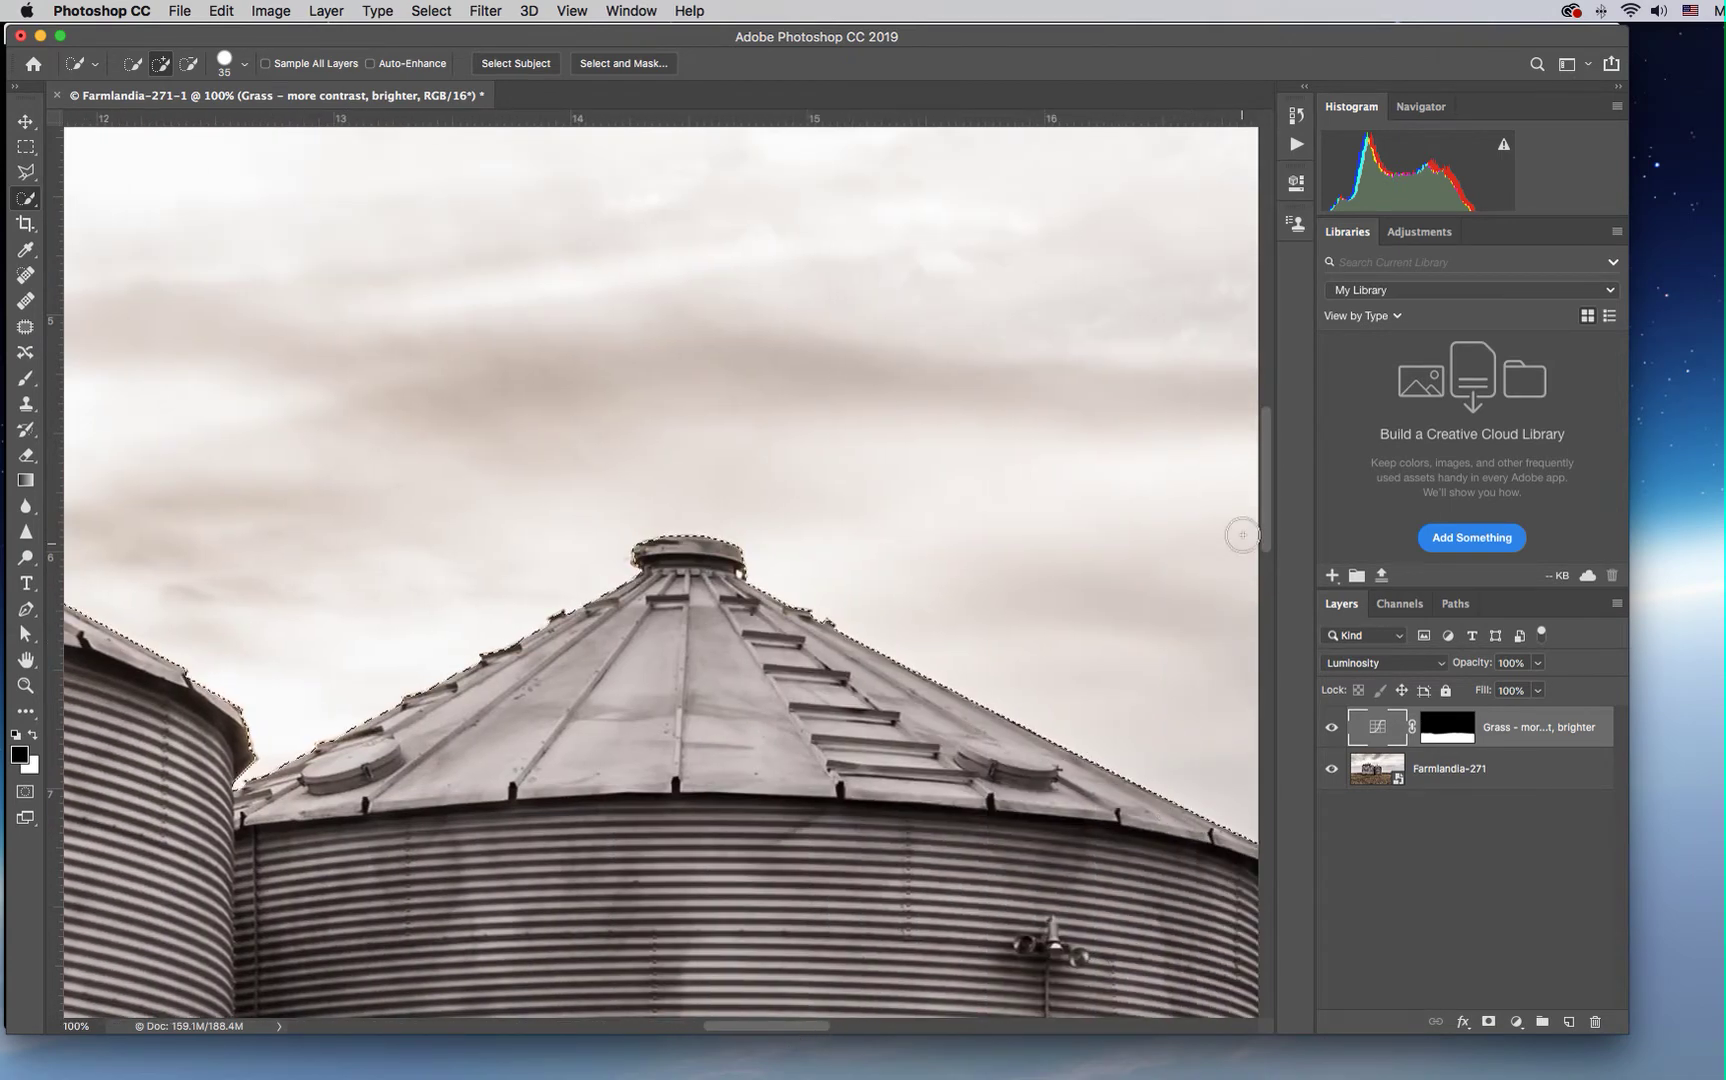
{"action": "left_click_drag", "start_coordinate": [1265, 540], "coordinate": [1262, 728]}
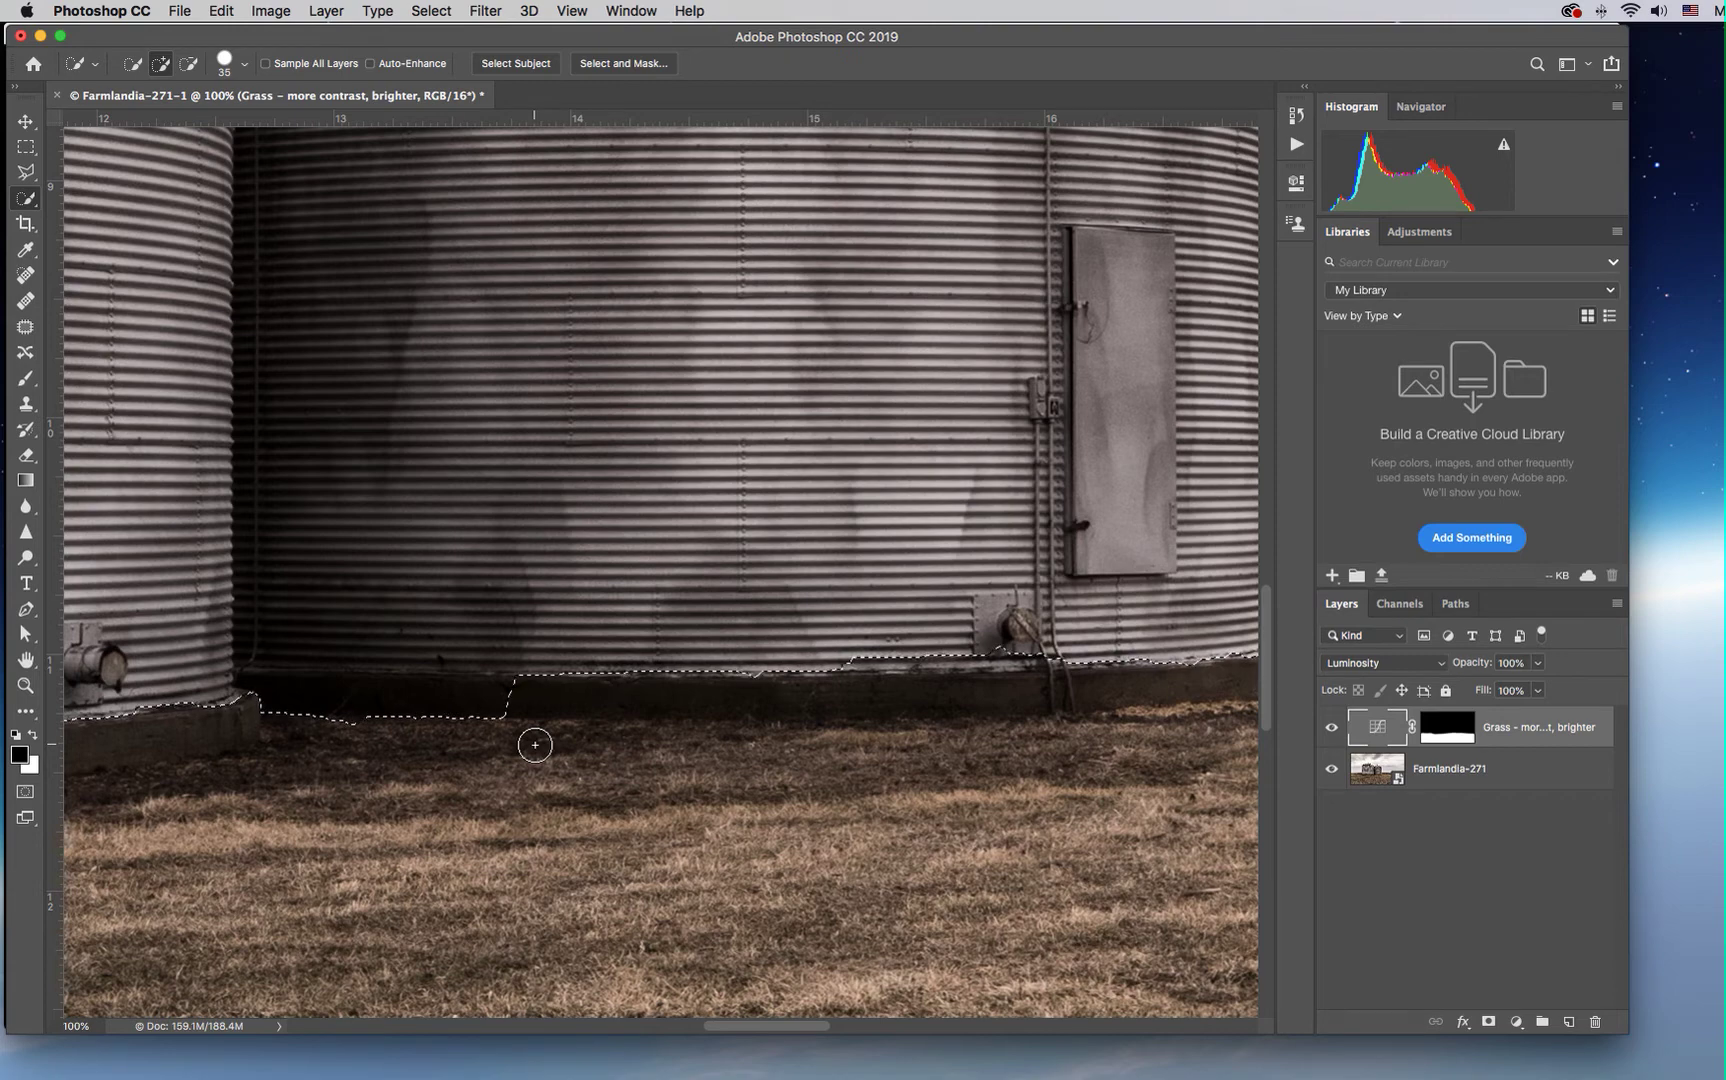
{"action": "key", "text": "alt"}
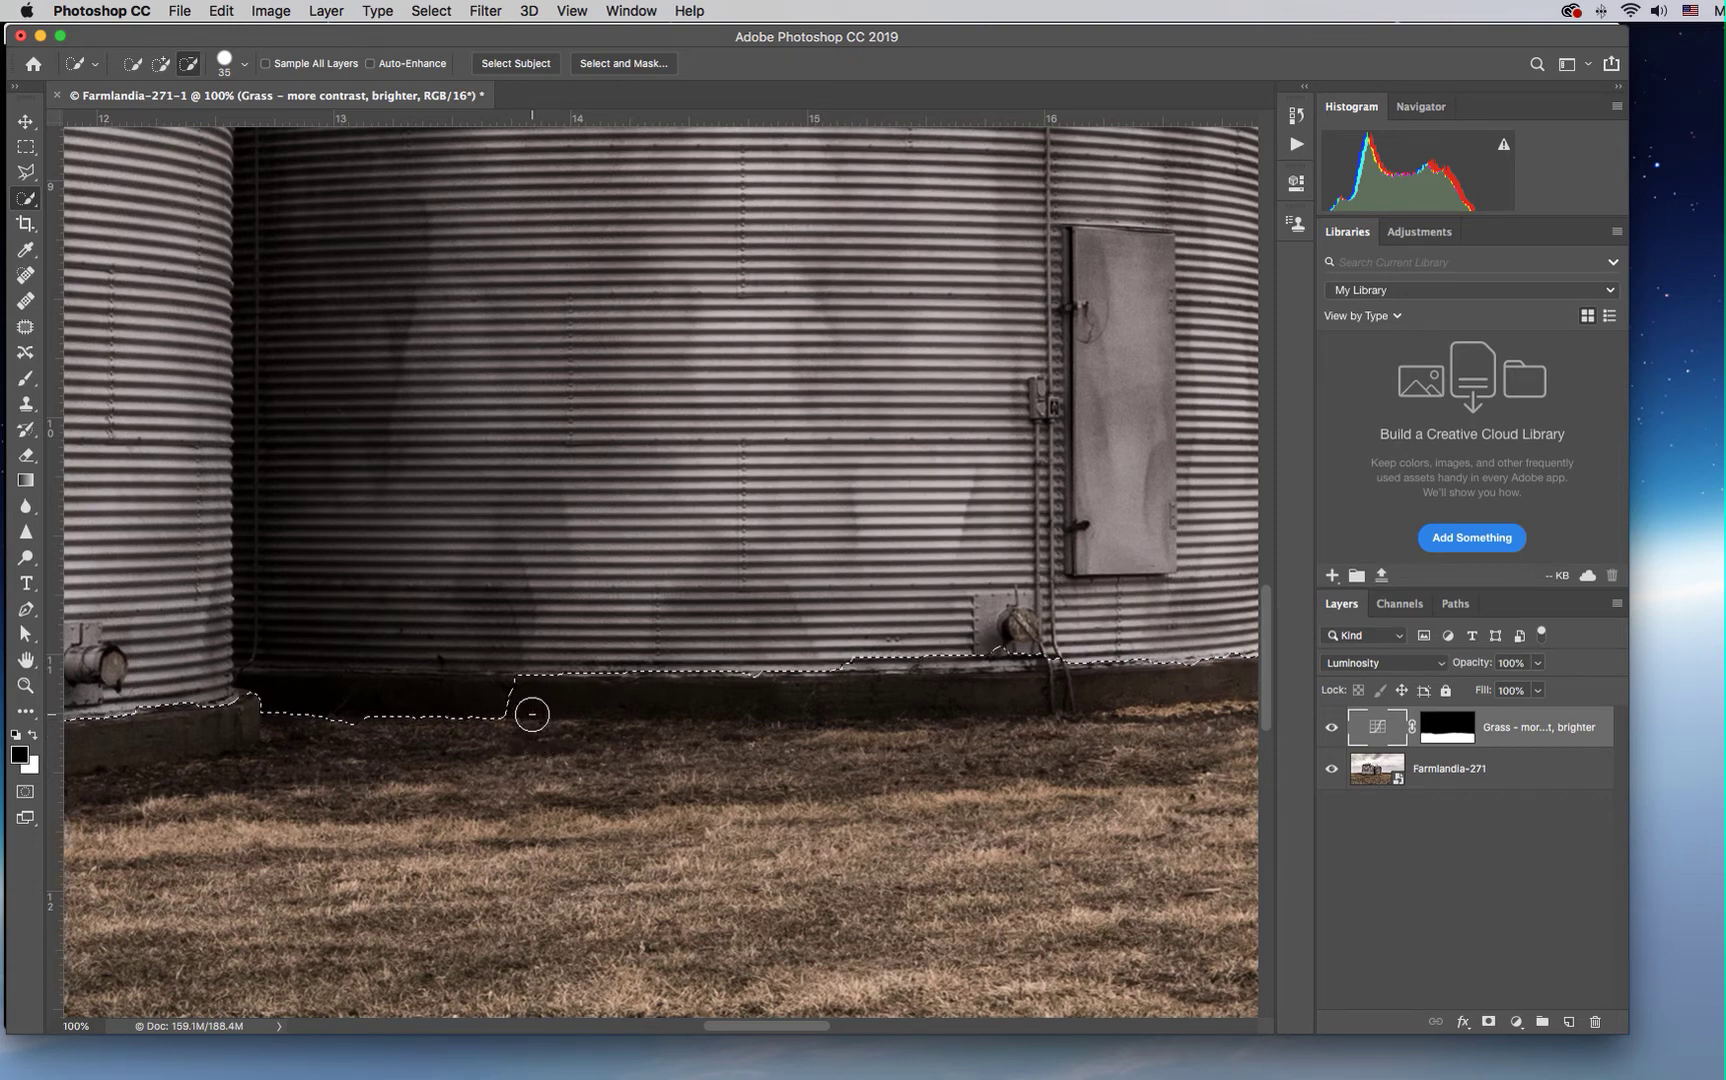
{"action": "left_click", "coordinate": [424, 716], "text": "alt"}
{"action": "left_click", "coordinate": [413, 721], "text": "alt"}
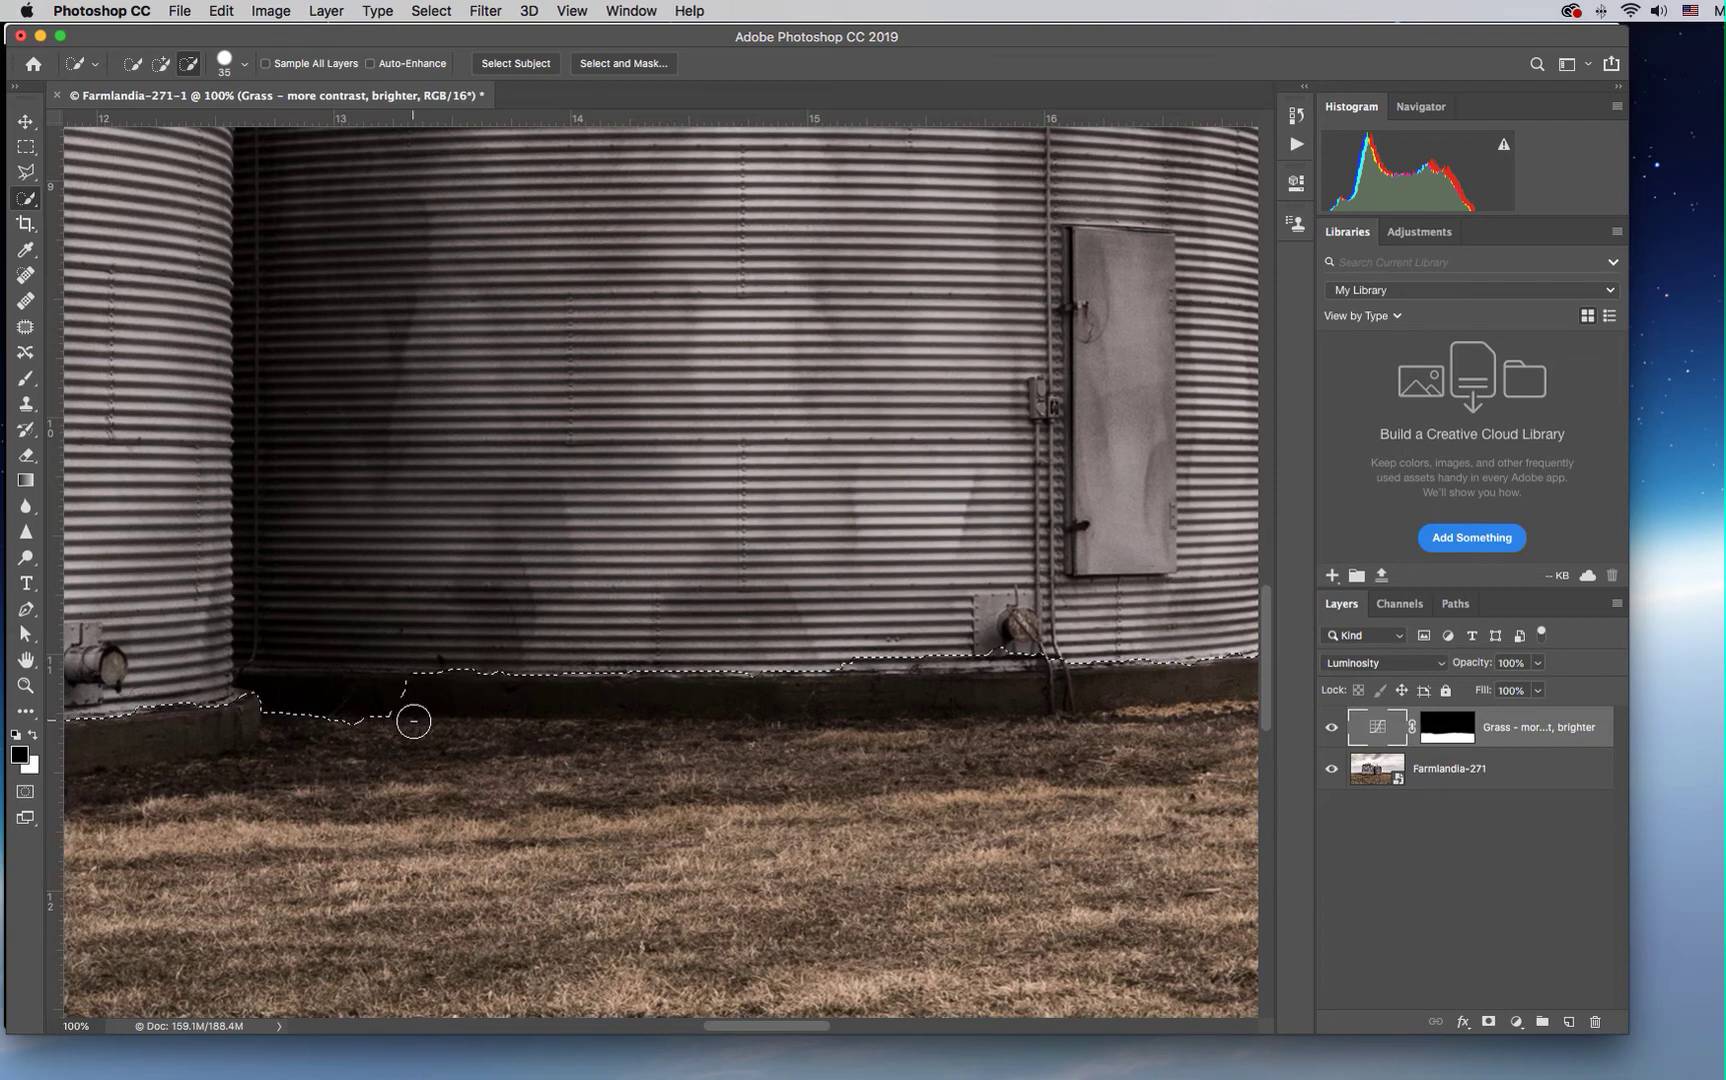
{"action": "left_click_drag", "start_coordinate": [413, 721], "coordinate": [371, 724]}
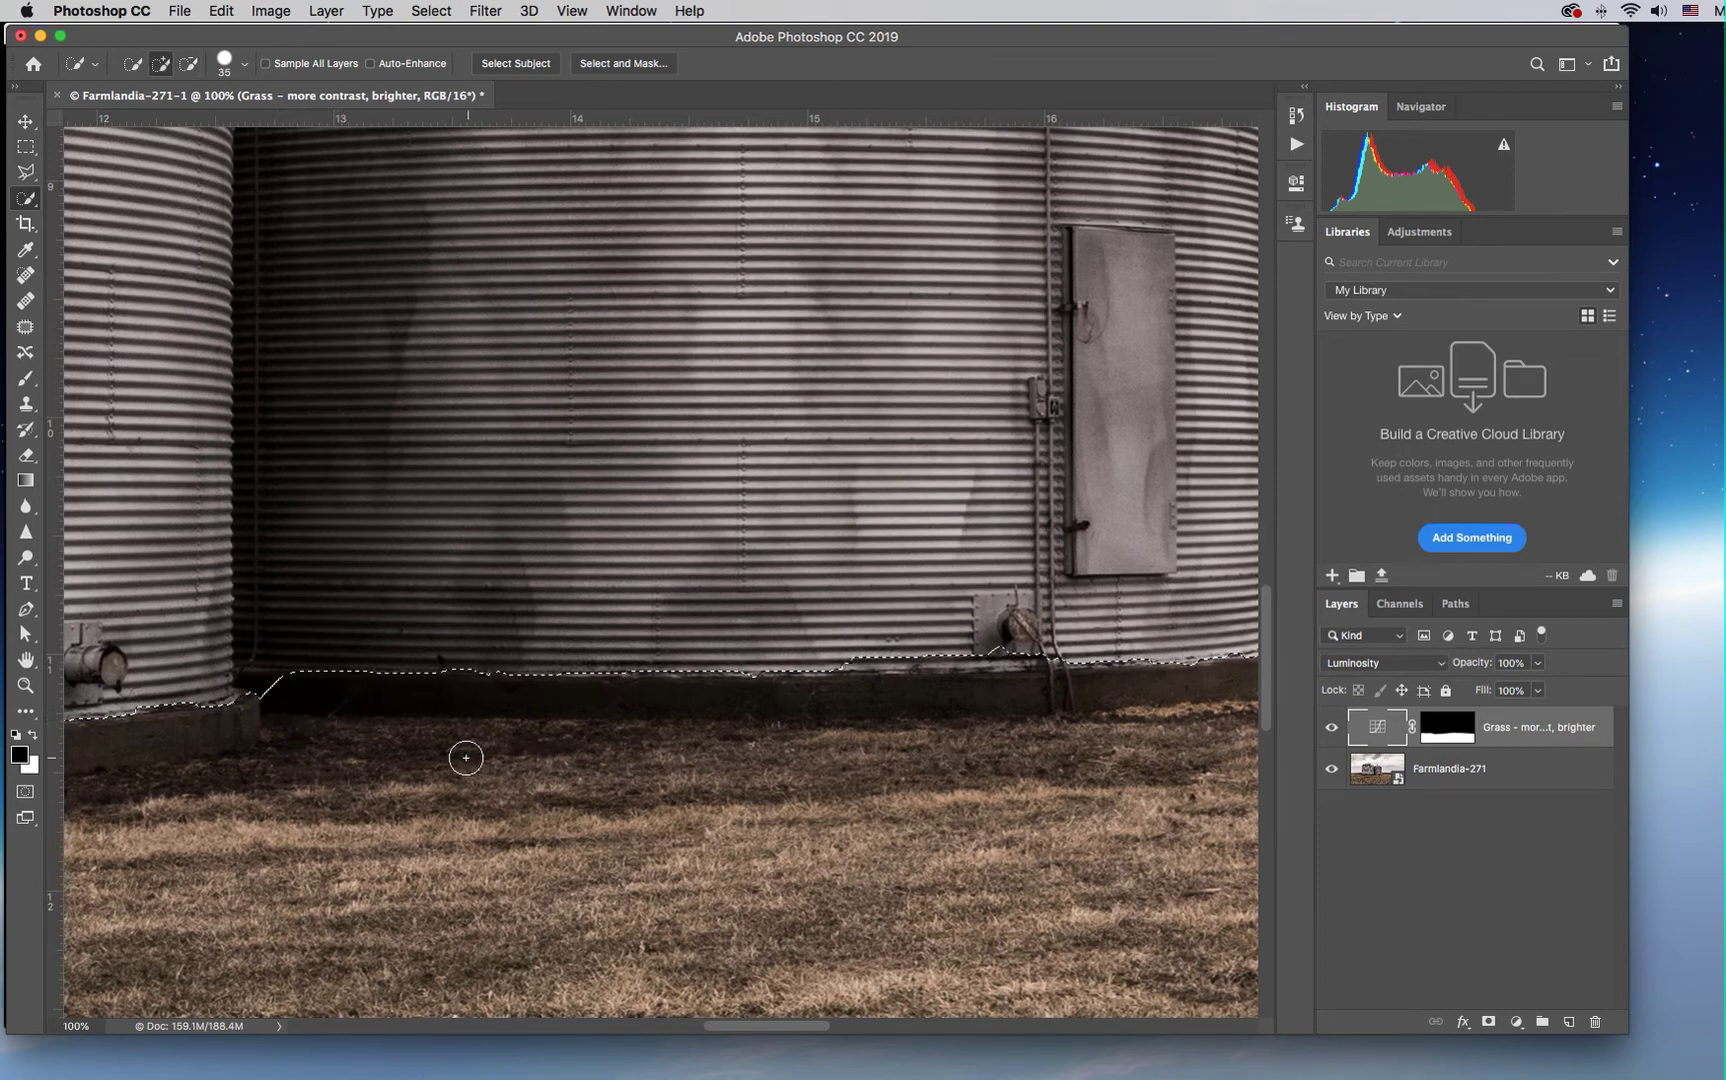
{"action": "left_click", "coordinate": [270, 697], "text": "alt"}
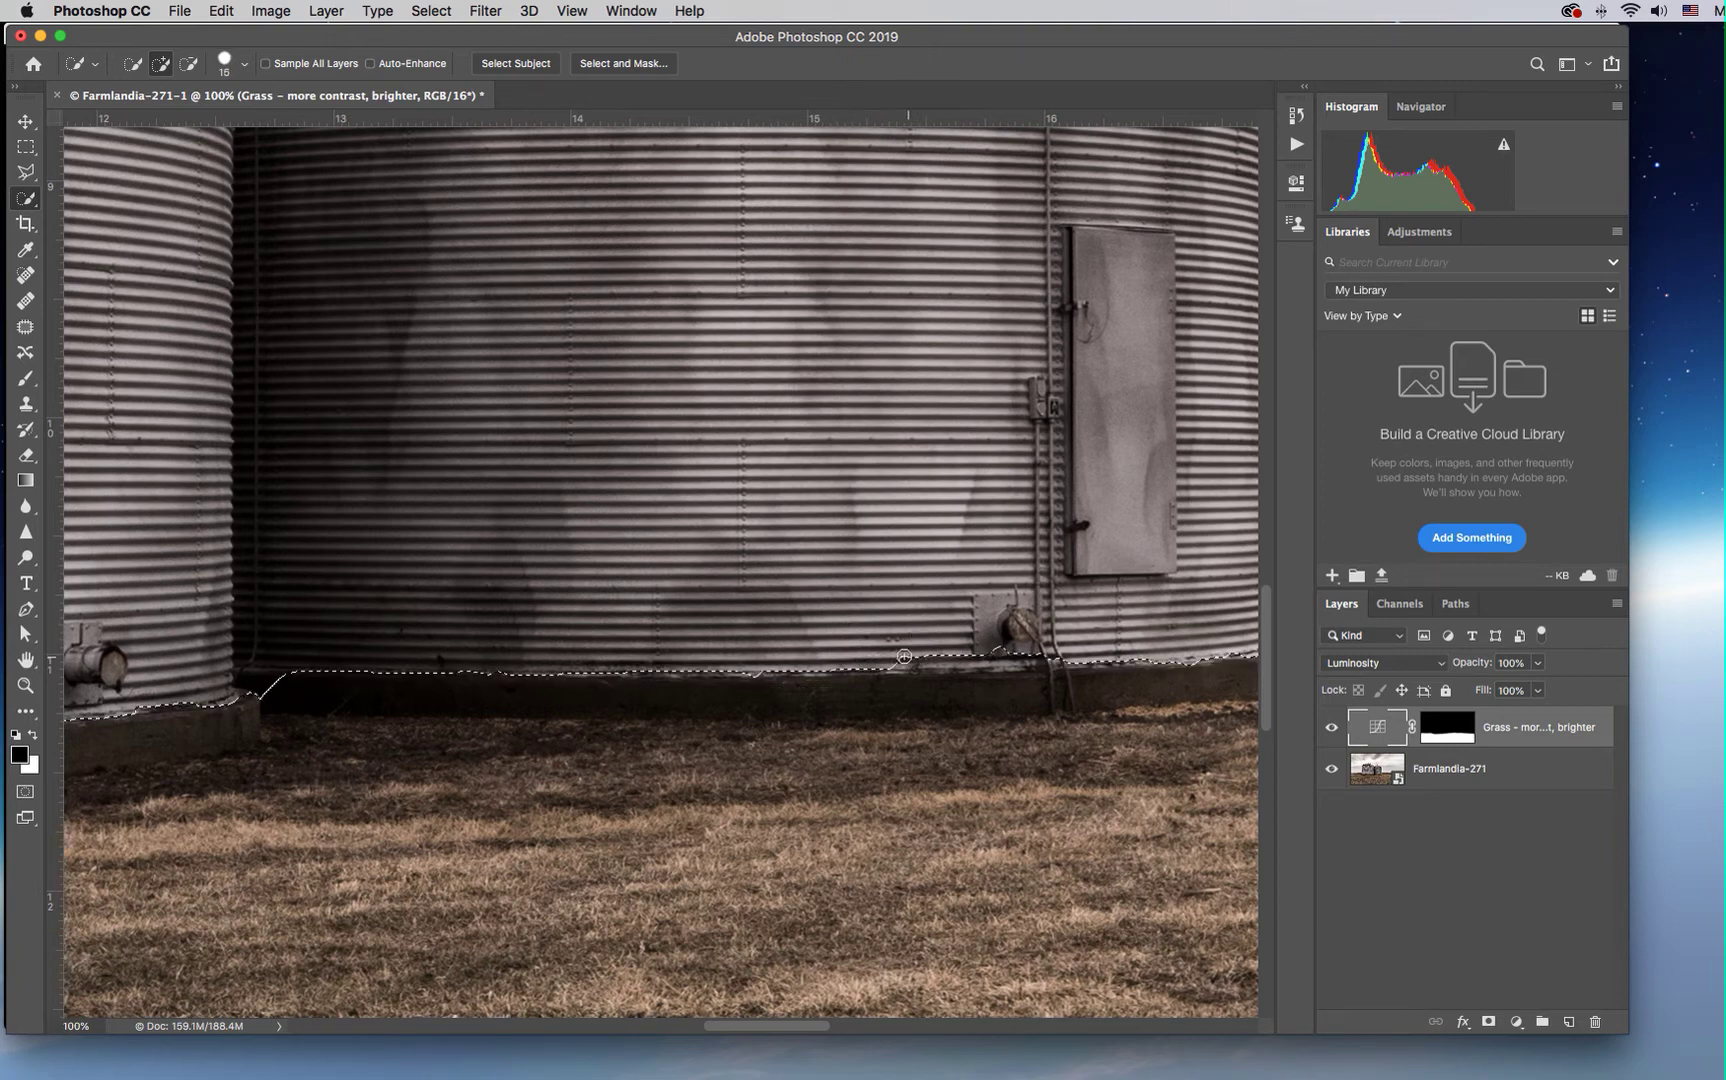
Clean up the selection around the pipe at the smaller silo's base with a 15 px brush, excluding the foundation
{"action": "left_click_drag", "start_coordinate": [988, 652], "coordinate": [968, 653]}
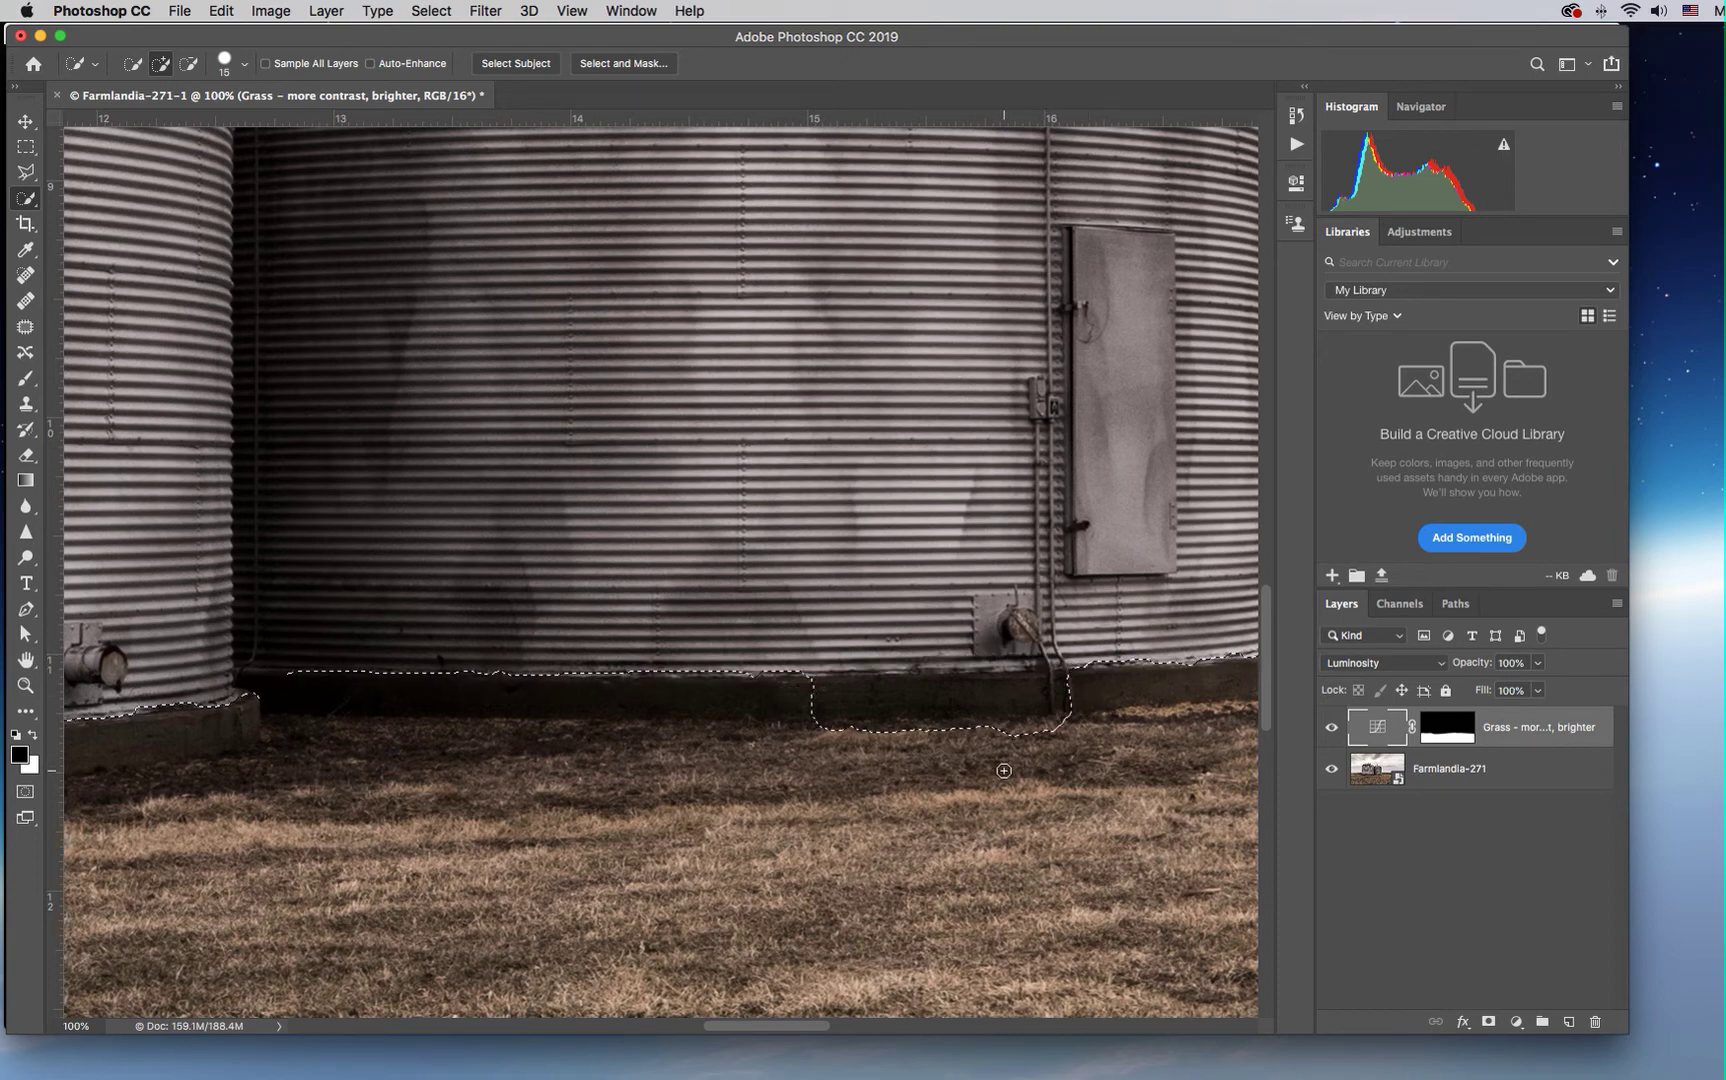
{"action": "key", "text": "alt"}
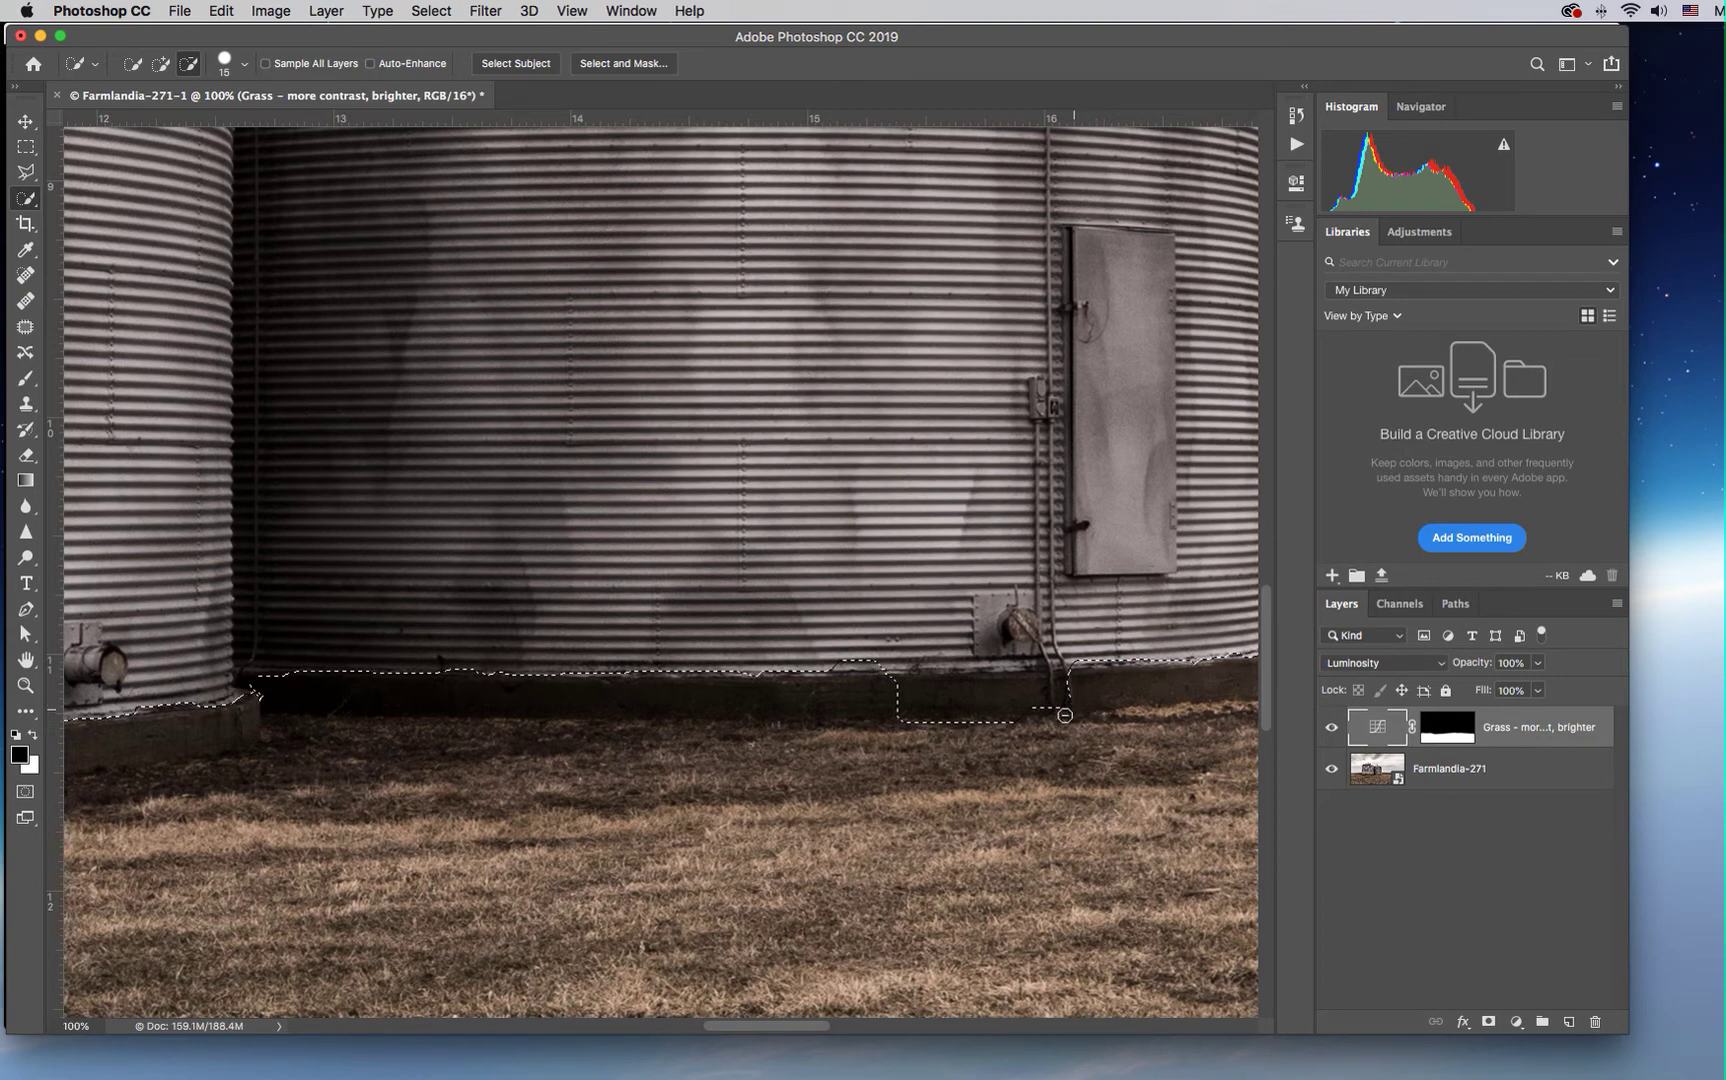
{"action": "mouse_move", "coordinate": [1067, 720]}
{"action": "left_mouse_down"}
{"action": "mouse_move", "coordinate": [901, 719]}
{"action": "mouse_move", "coordinate": [1066, 701]}
{"action": "left_mouse_up"}
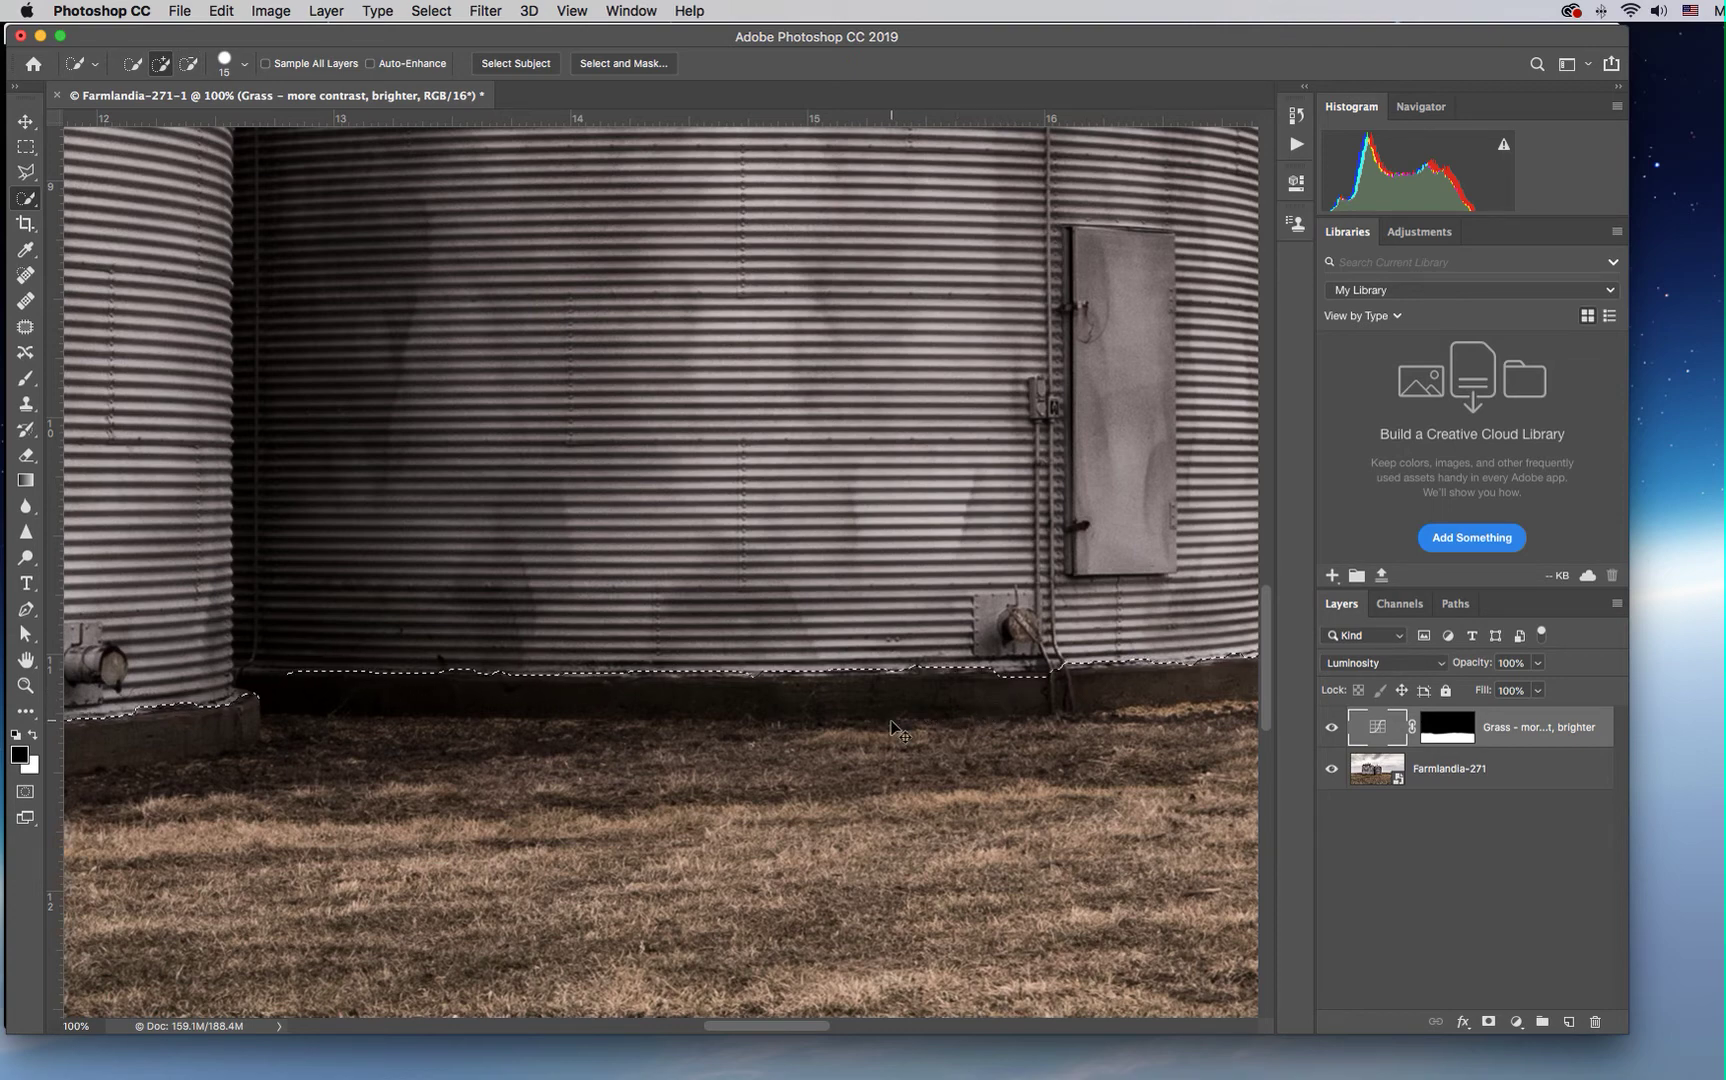
Refine the silo selection with Select and Mask, shifting its edge inward and adding a slight feather
{"action": "key", "text": "super+0"}
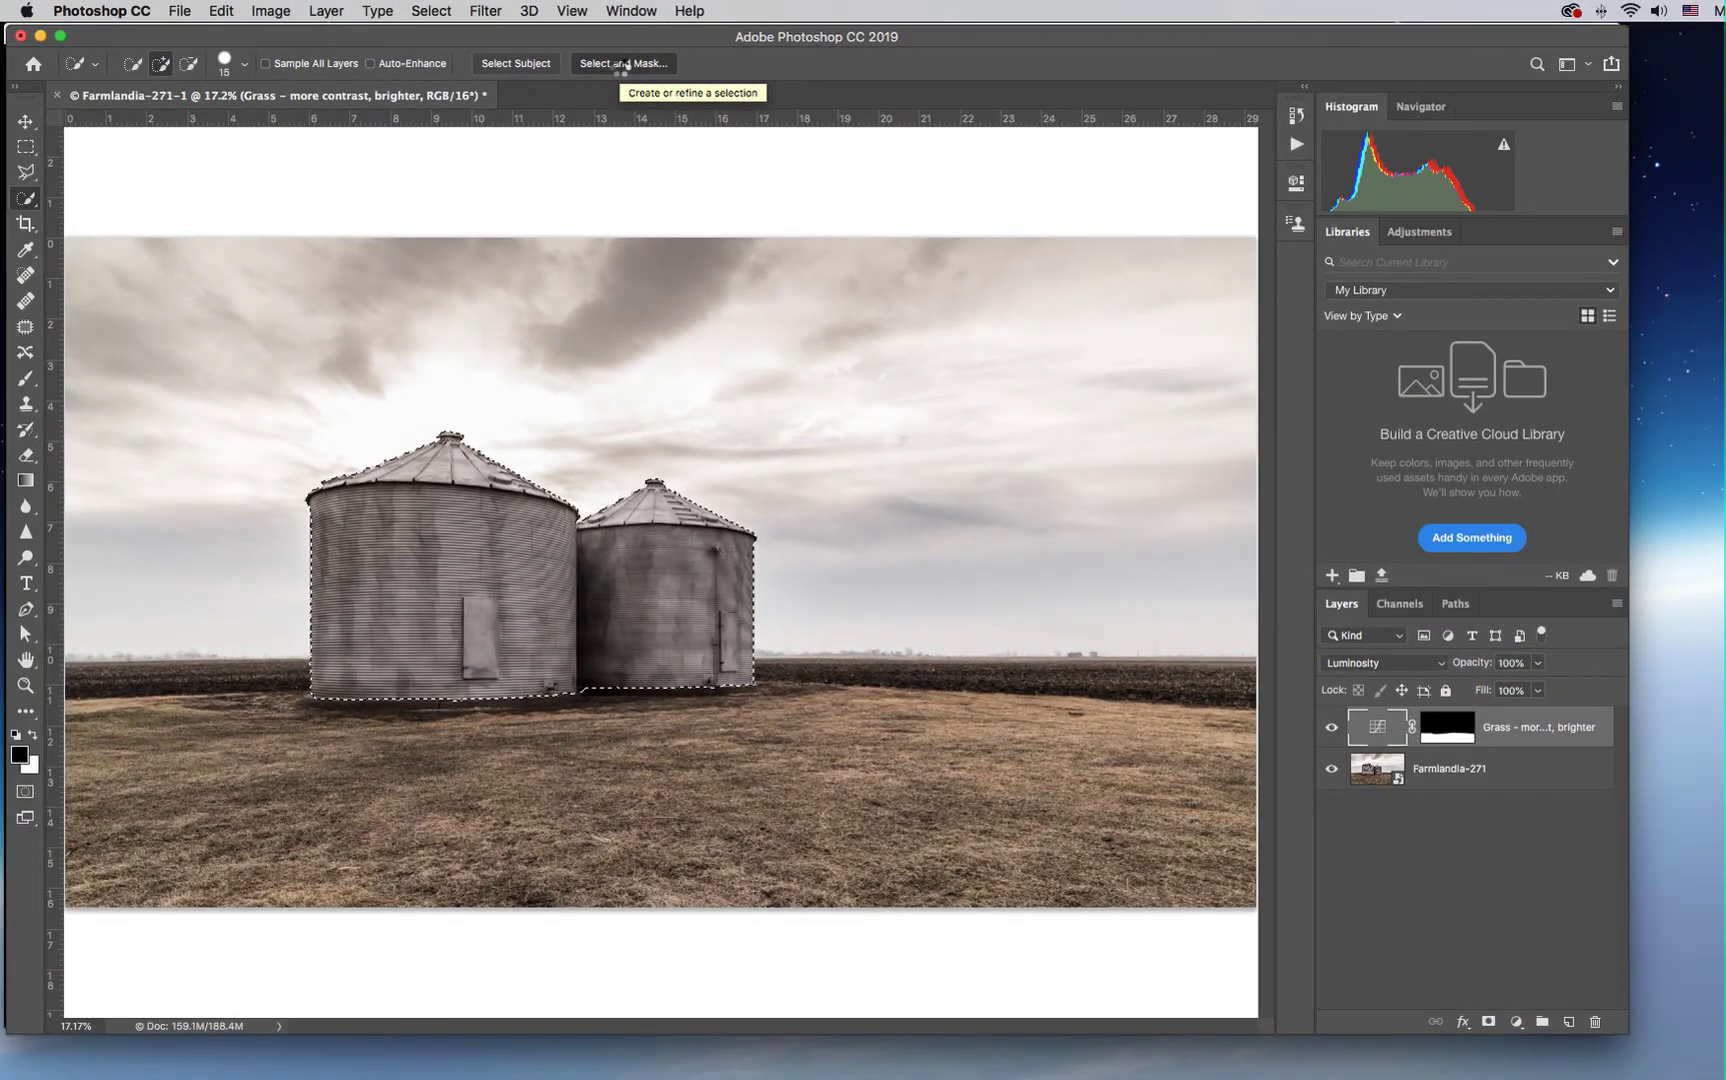
{"action": "left_click", "coordinate": [620, 64]}
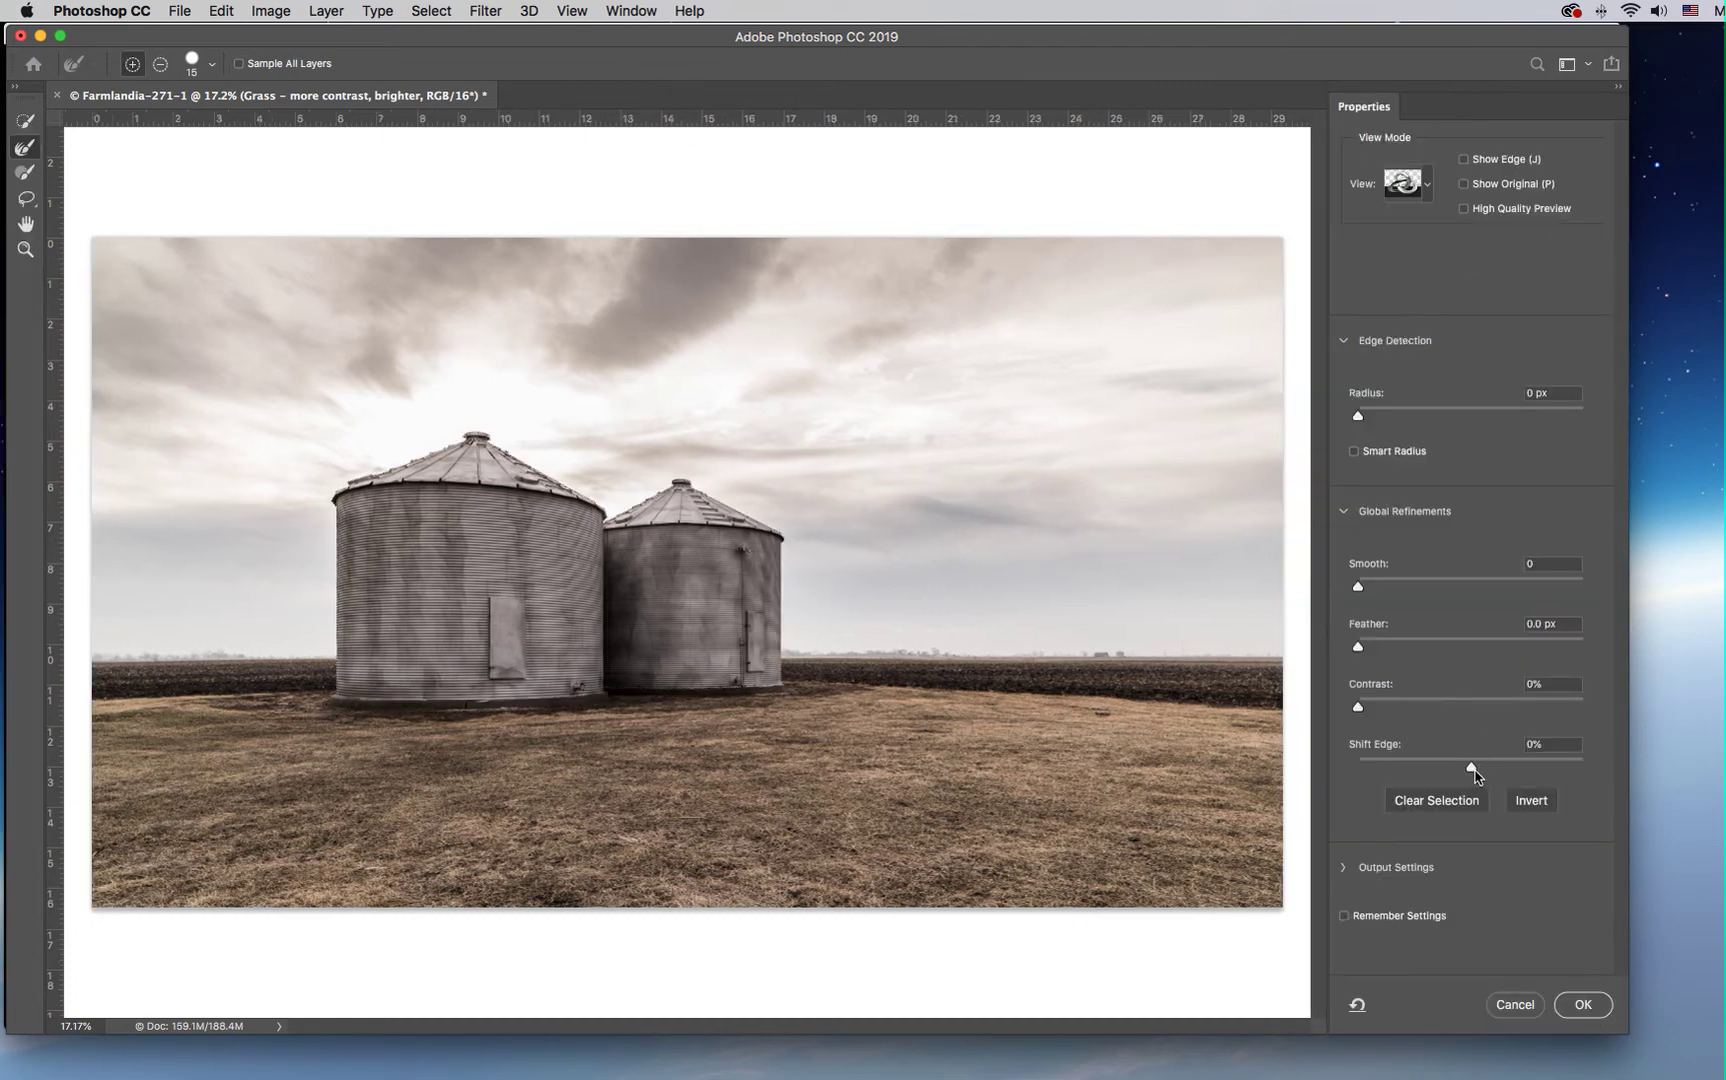
{"action": "left_click_drag", "start_coordinate": [1471, 767], "coordinate": [1446, 767]}
{"action": "left_click_drag", "start_coordinate": [1360, 650], "coordinate": [1364, 648]}
{"action": "left_click", "coordinate": [1584, 1006]}
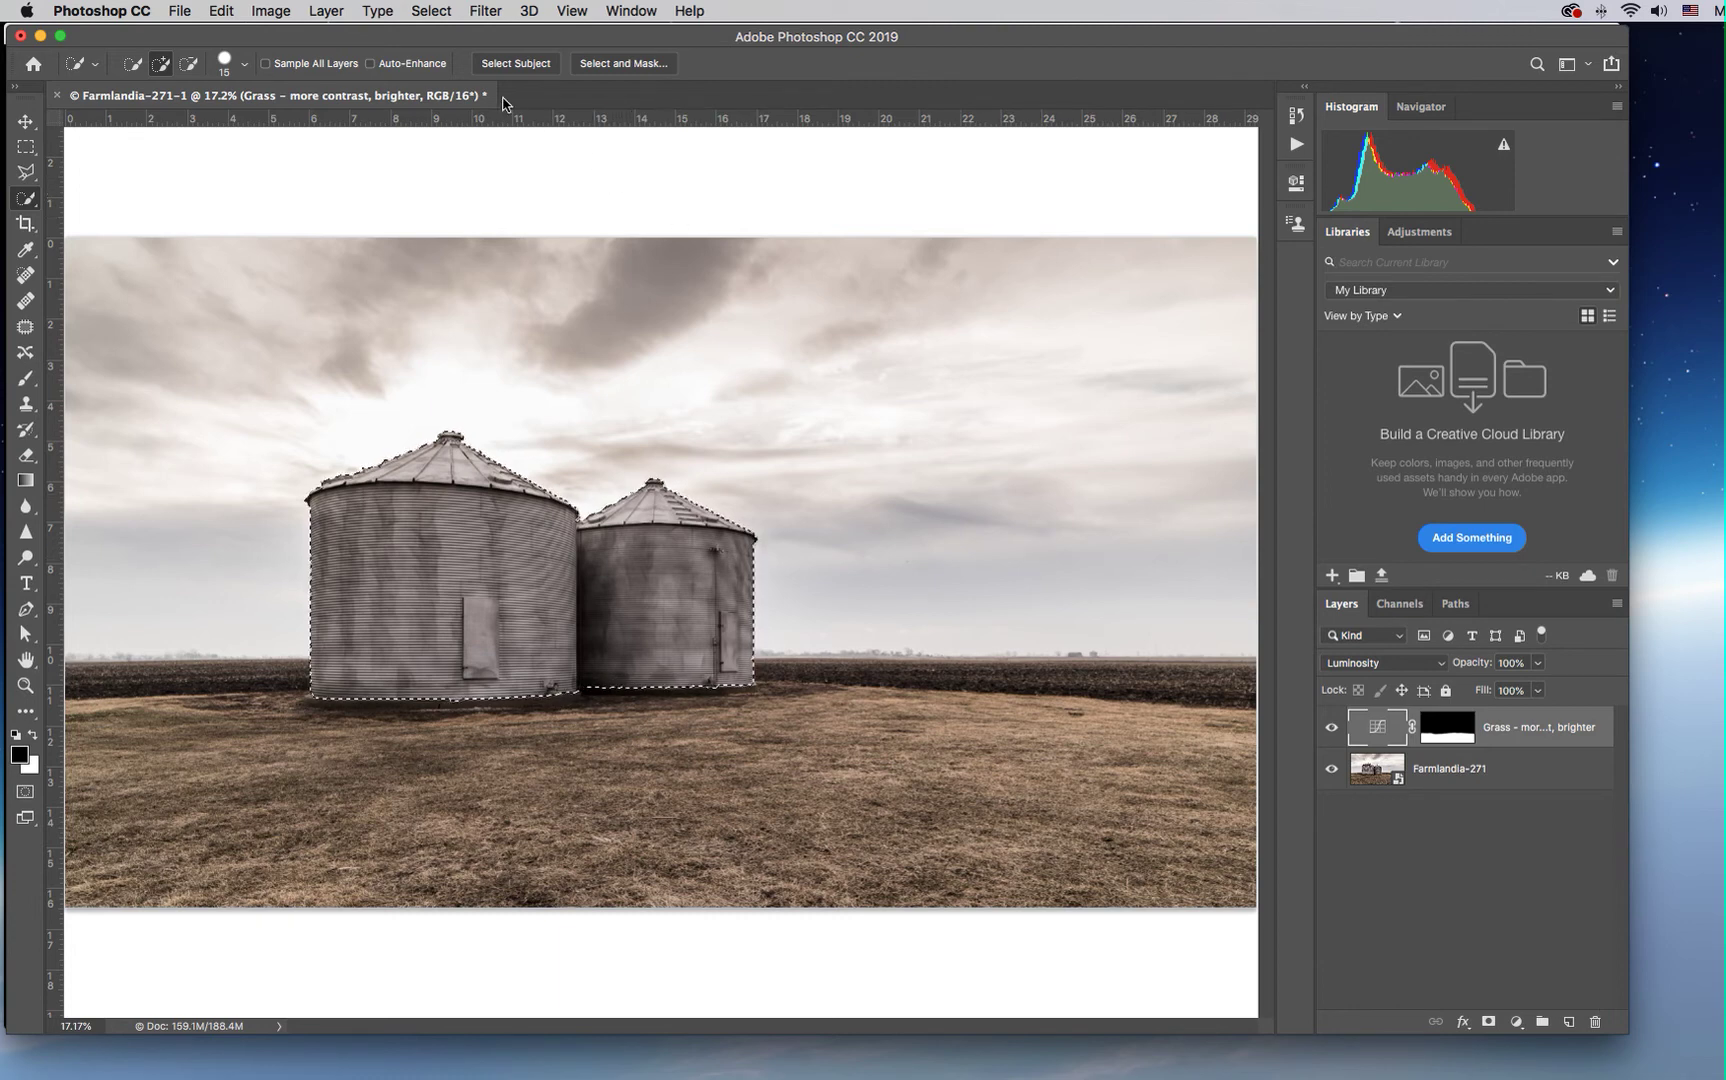
Save the selection as a new channel named "Silos"
{"action": "left_click", "coordinate": [437, 13]}
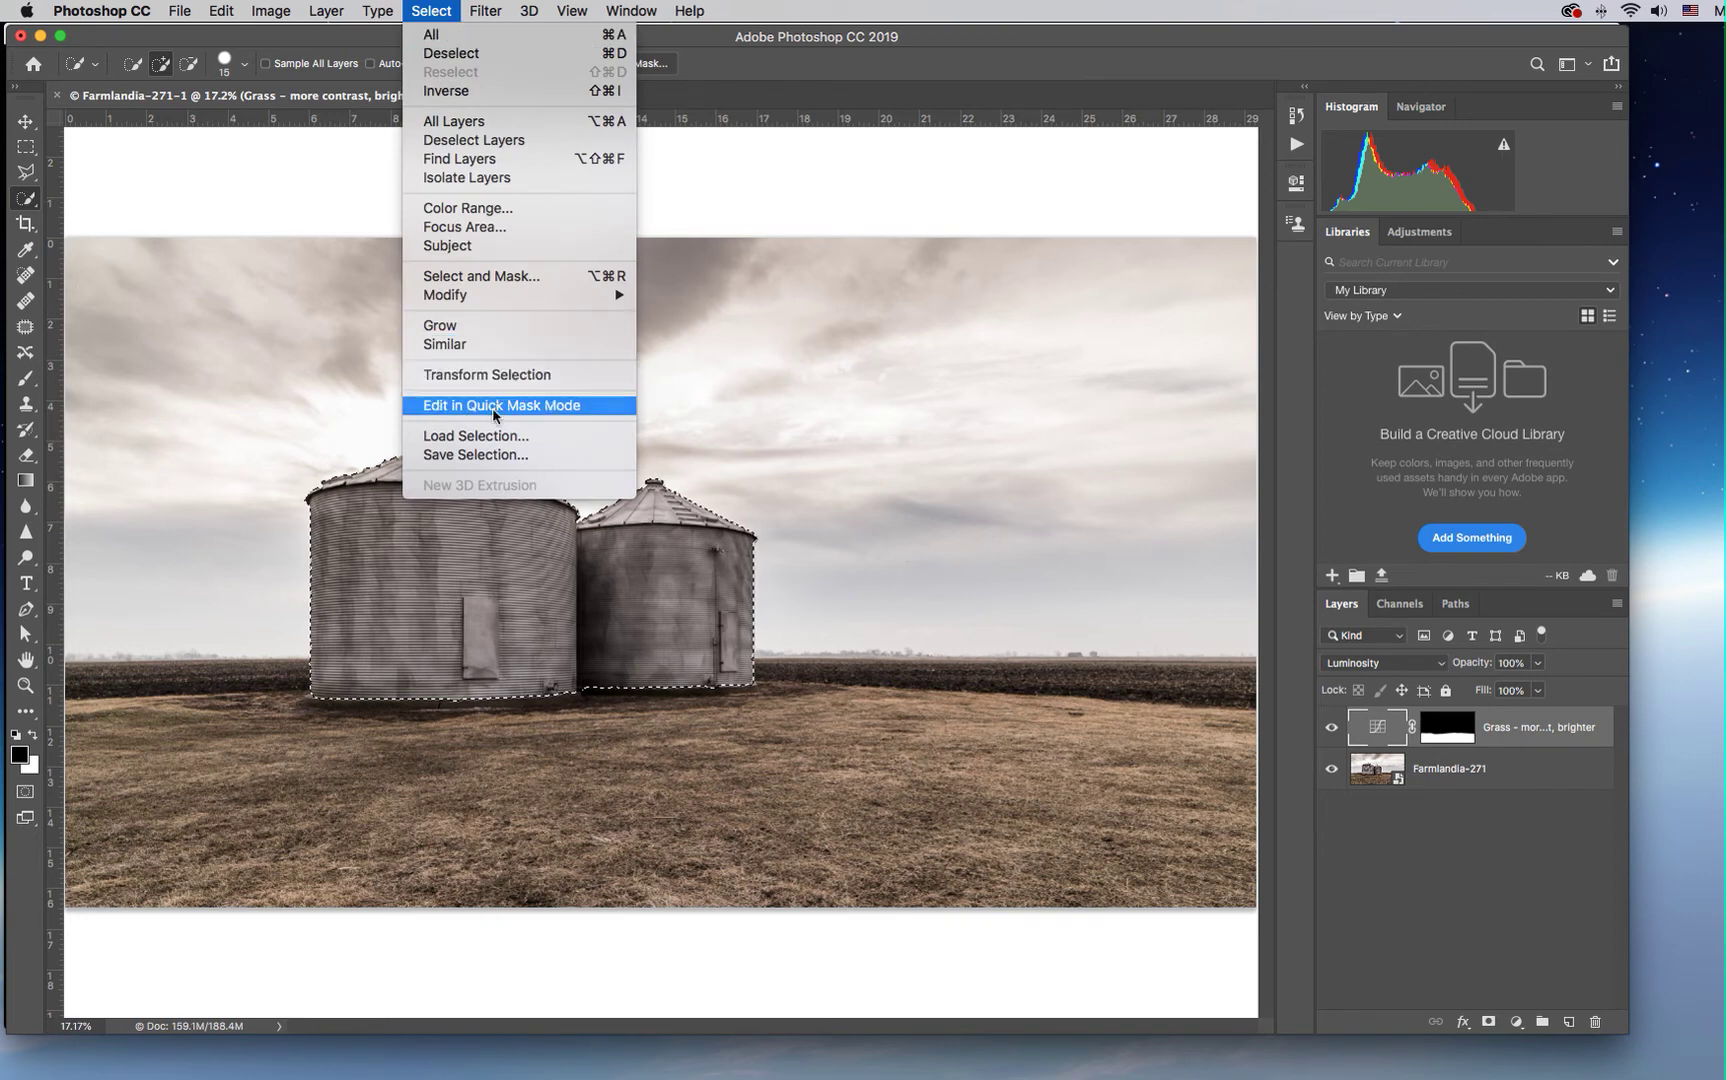
{"action": "left_click", "coordinate": [476, 455]}
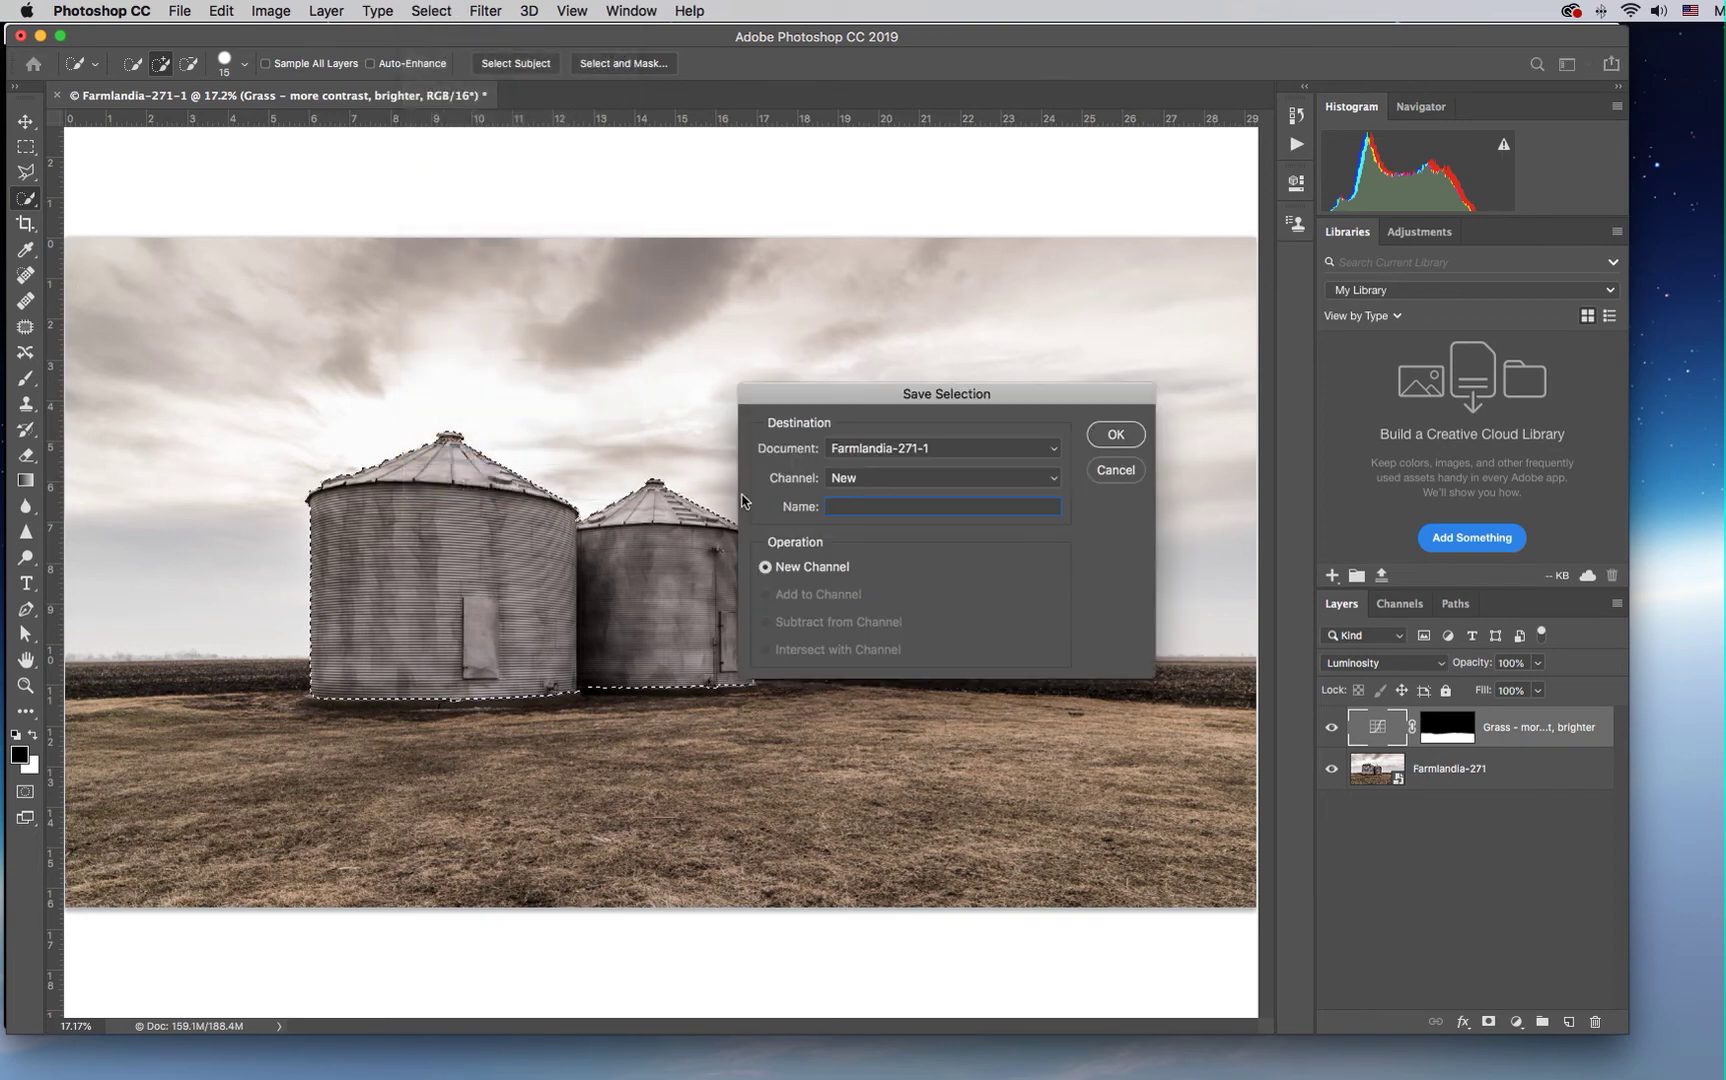
{"action": "type", "text": "Si"}
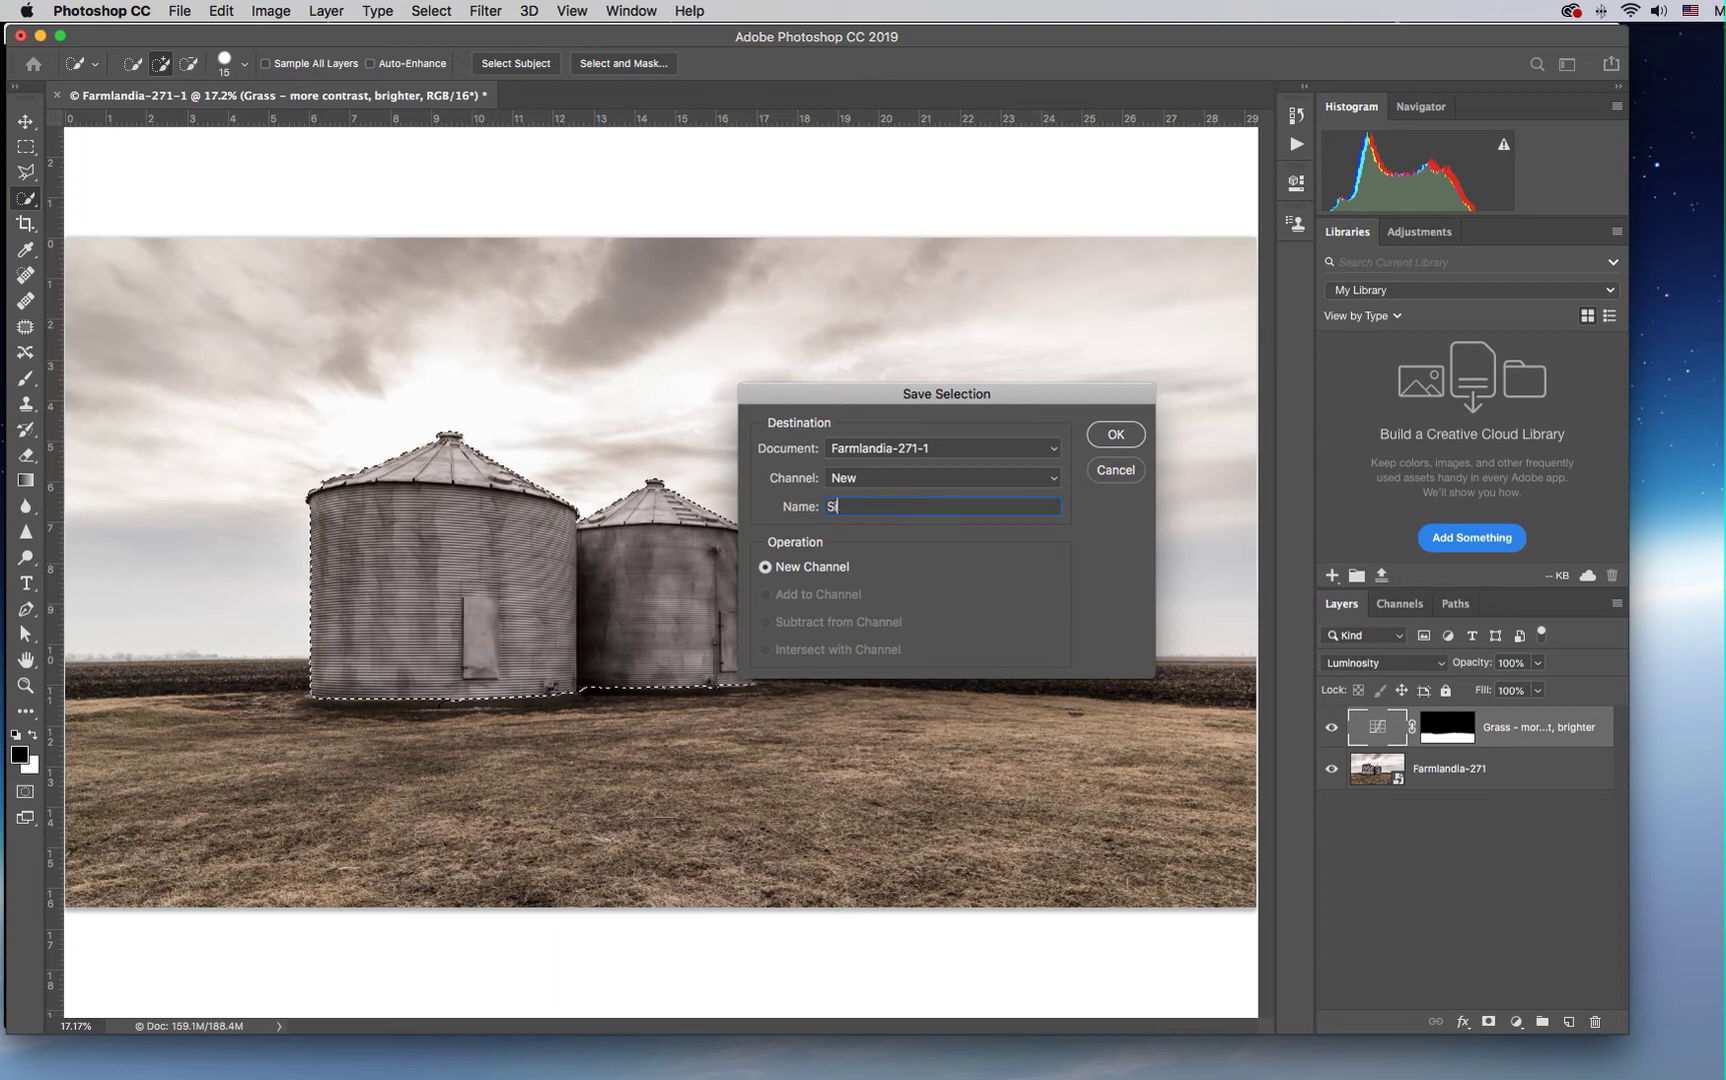
{"action": "type", "text": "los"}
{"action": "left_click", "coordinate": [1116, 436]}
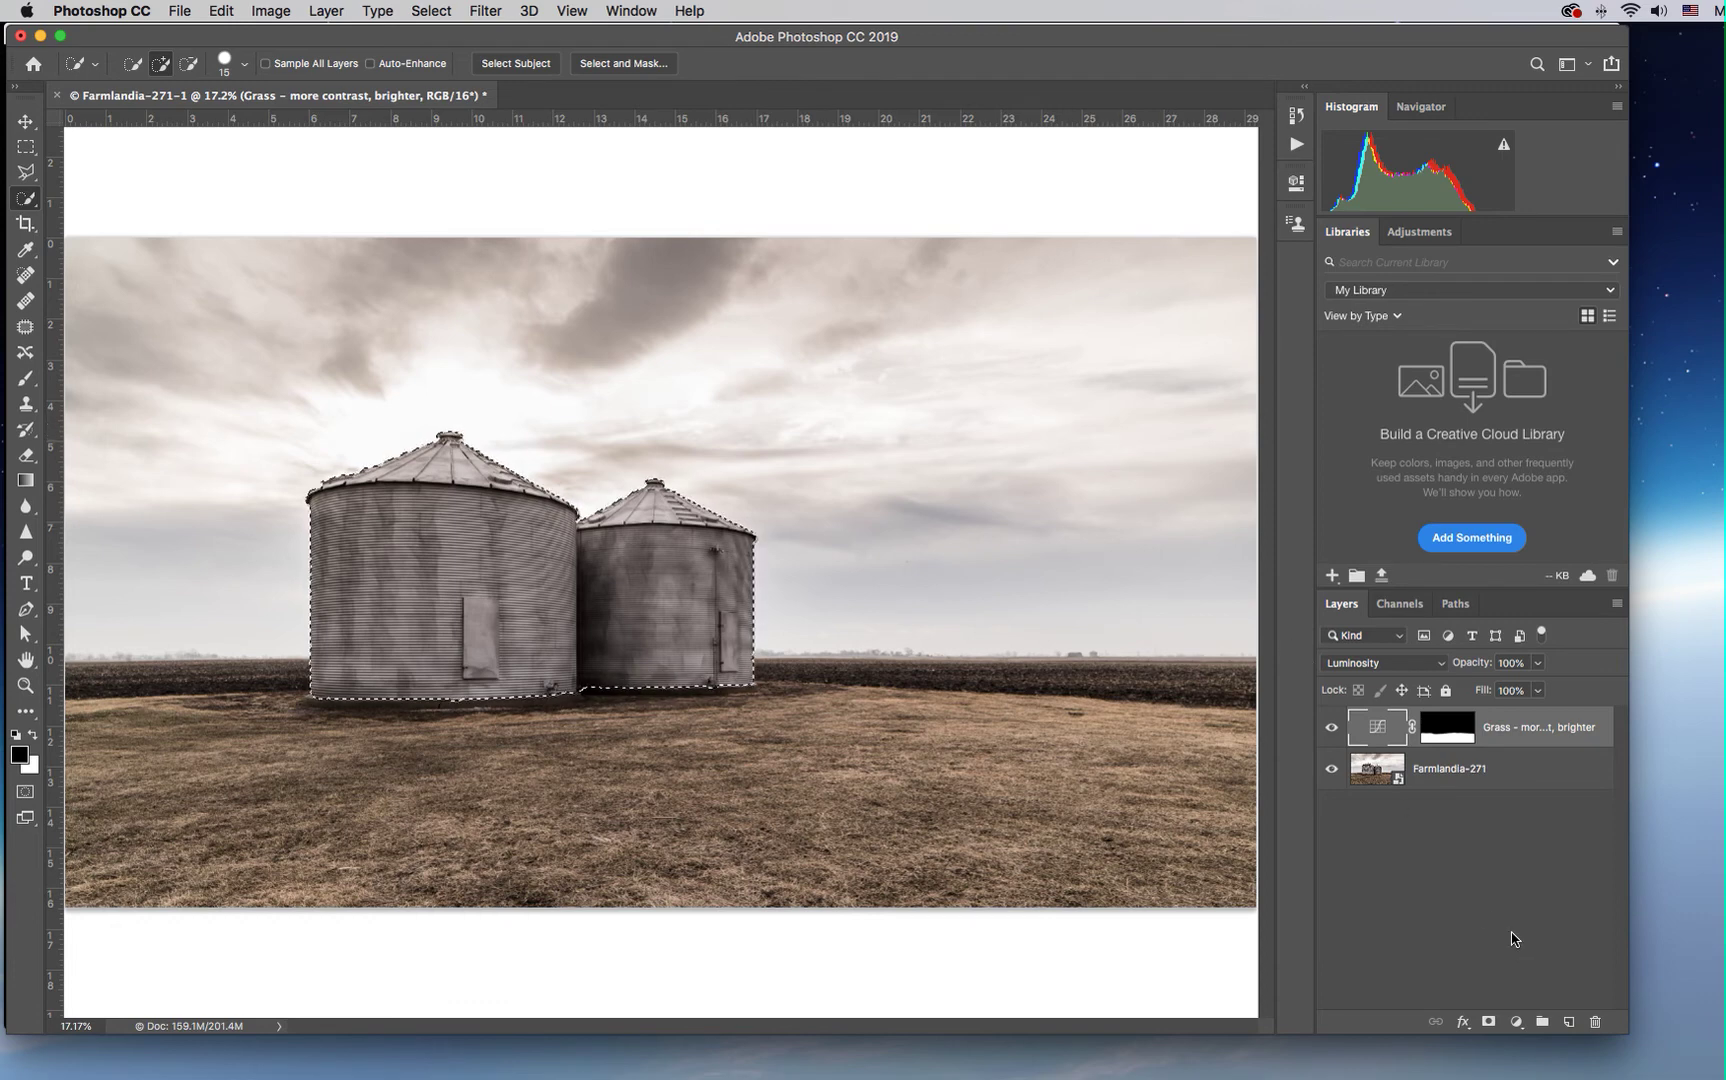
Add a Curves adjustment layer masked to the silo selection and set its blend mode to Luminosity
{"action": "left_click", "coordinate": [1517, 1023]}
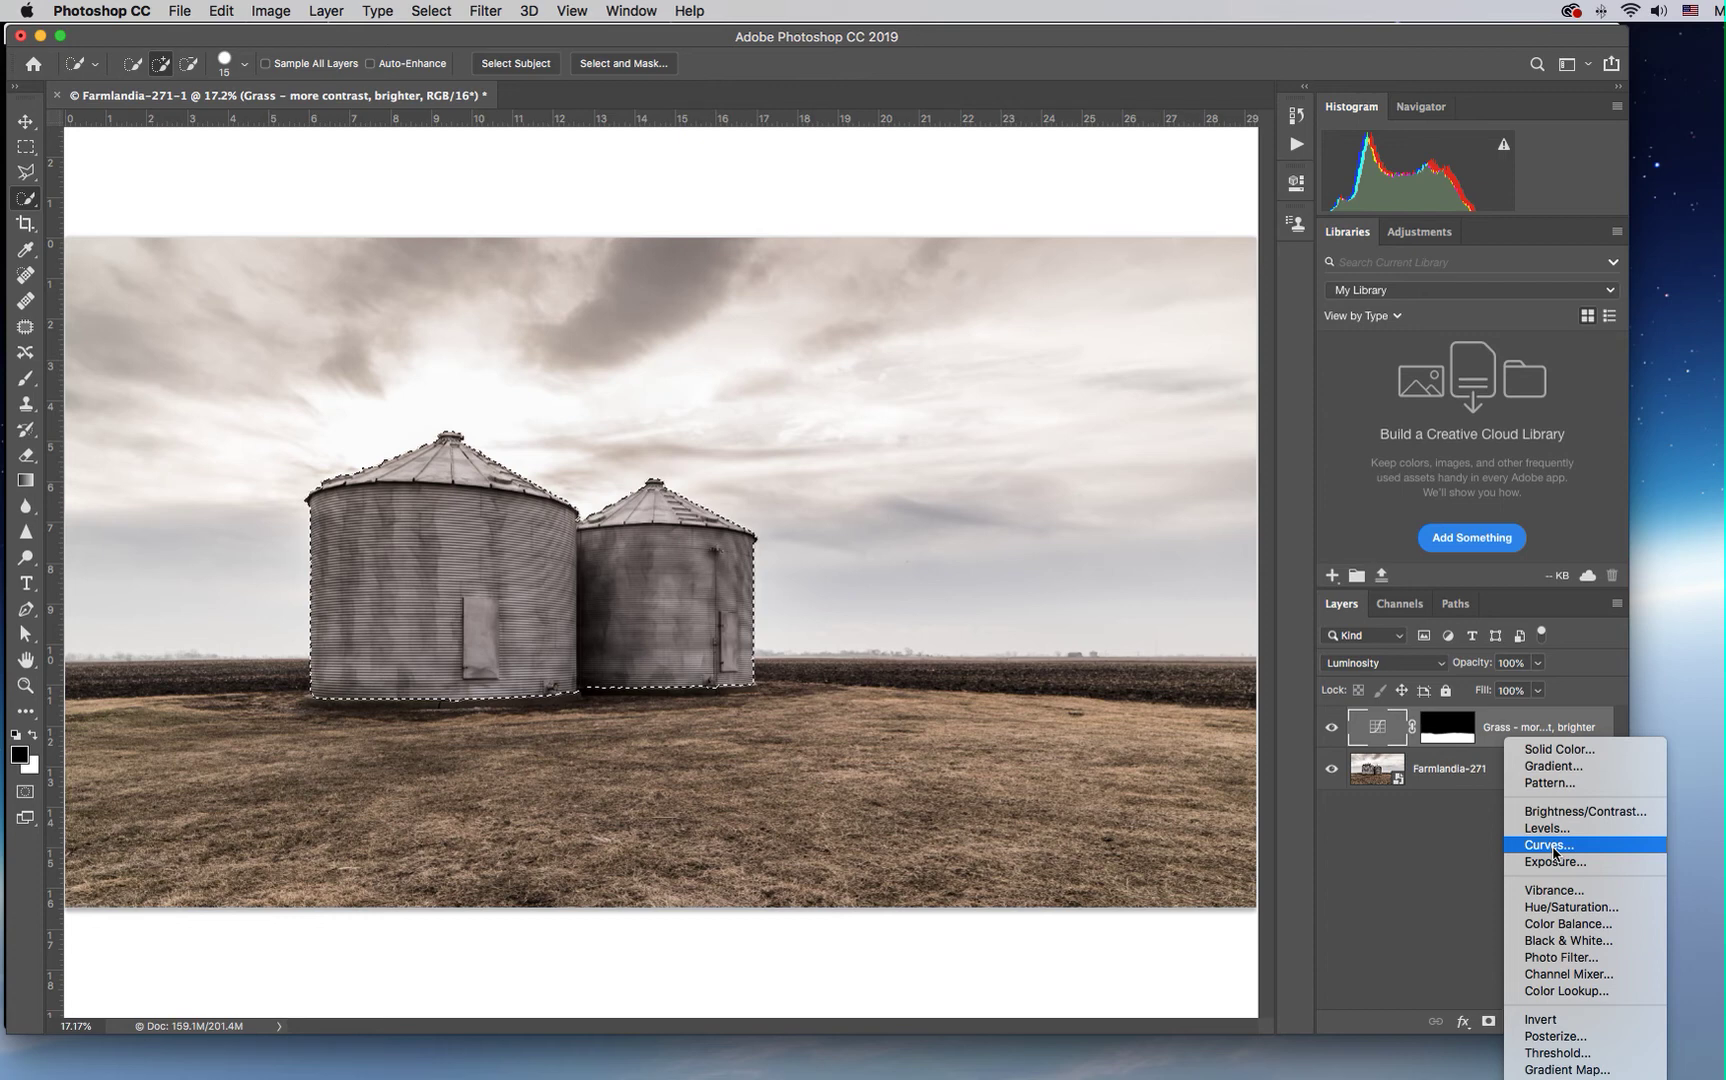
{"action": "left_click", "coordinate": [1554, 848]}
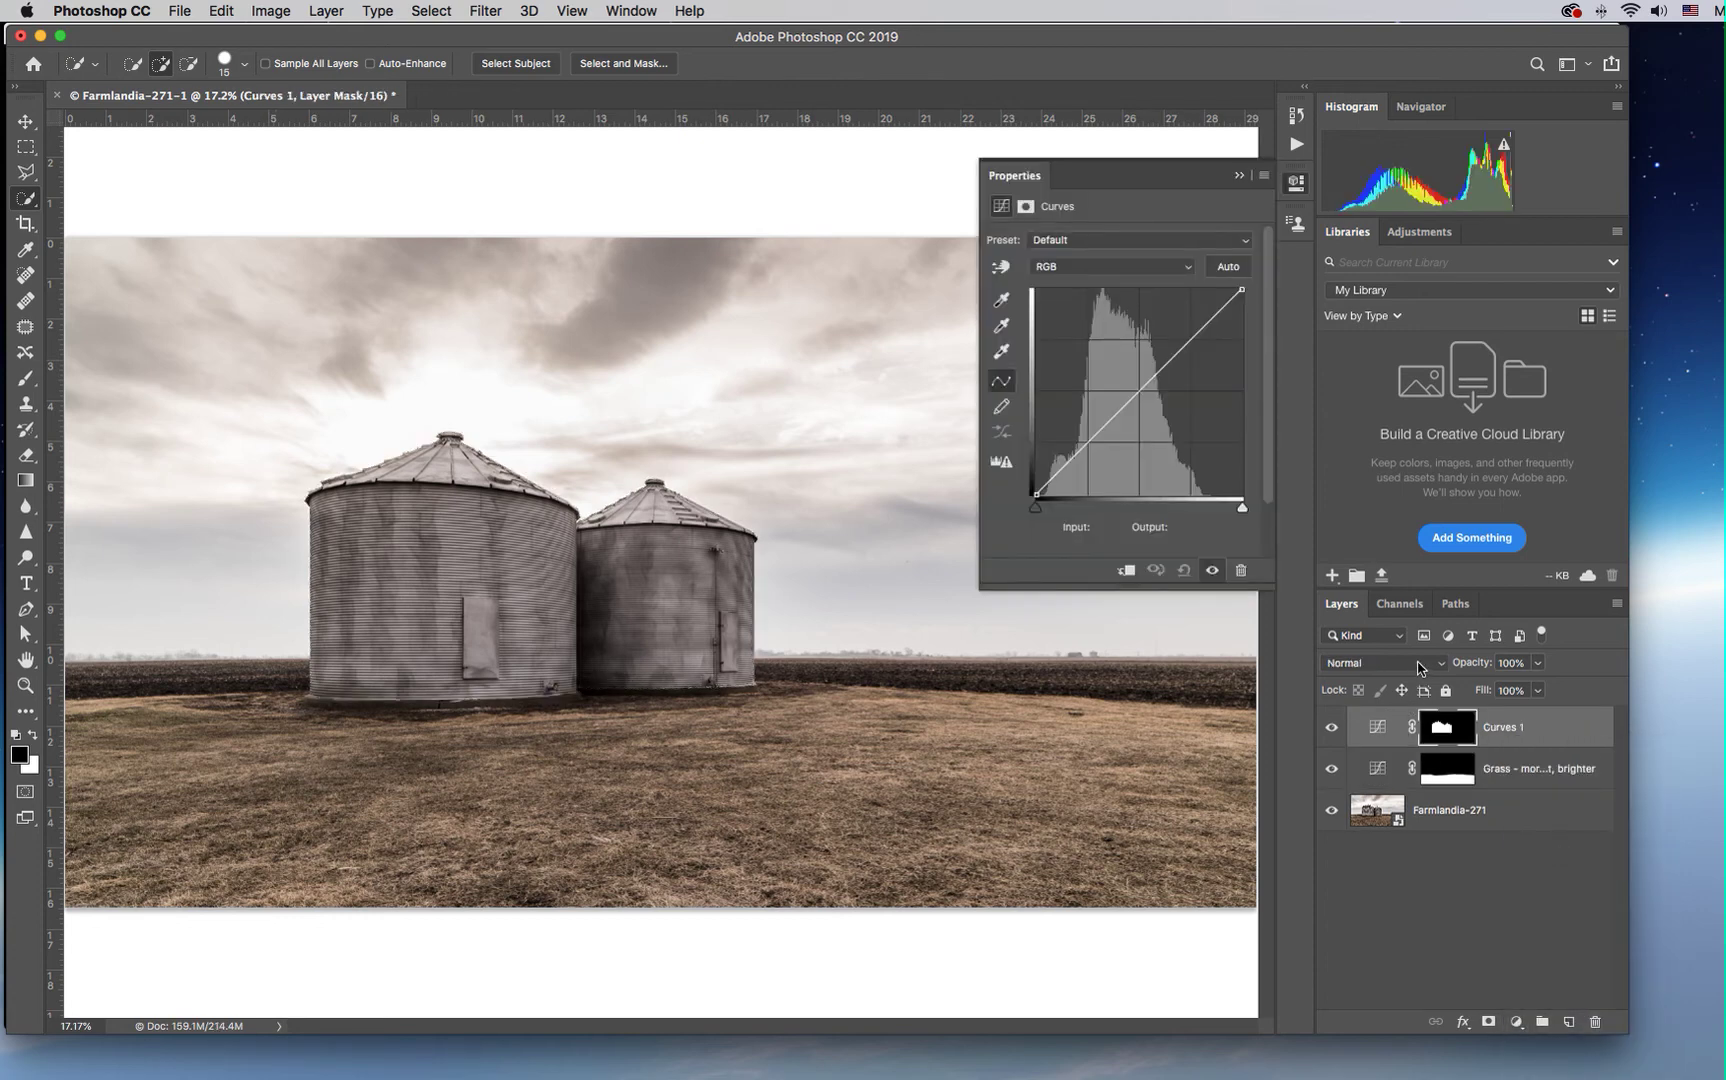
{"action": "left_click", "coordinate": [1420, 668]}
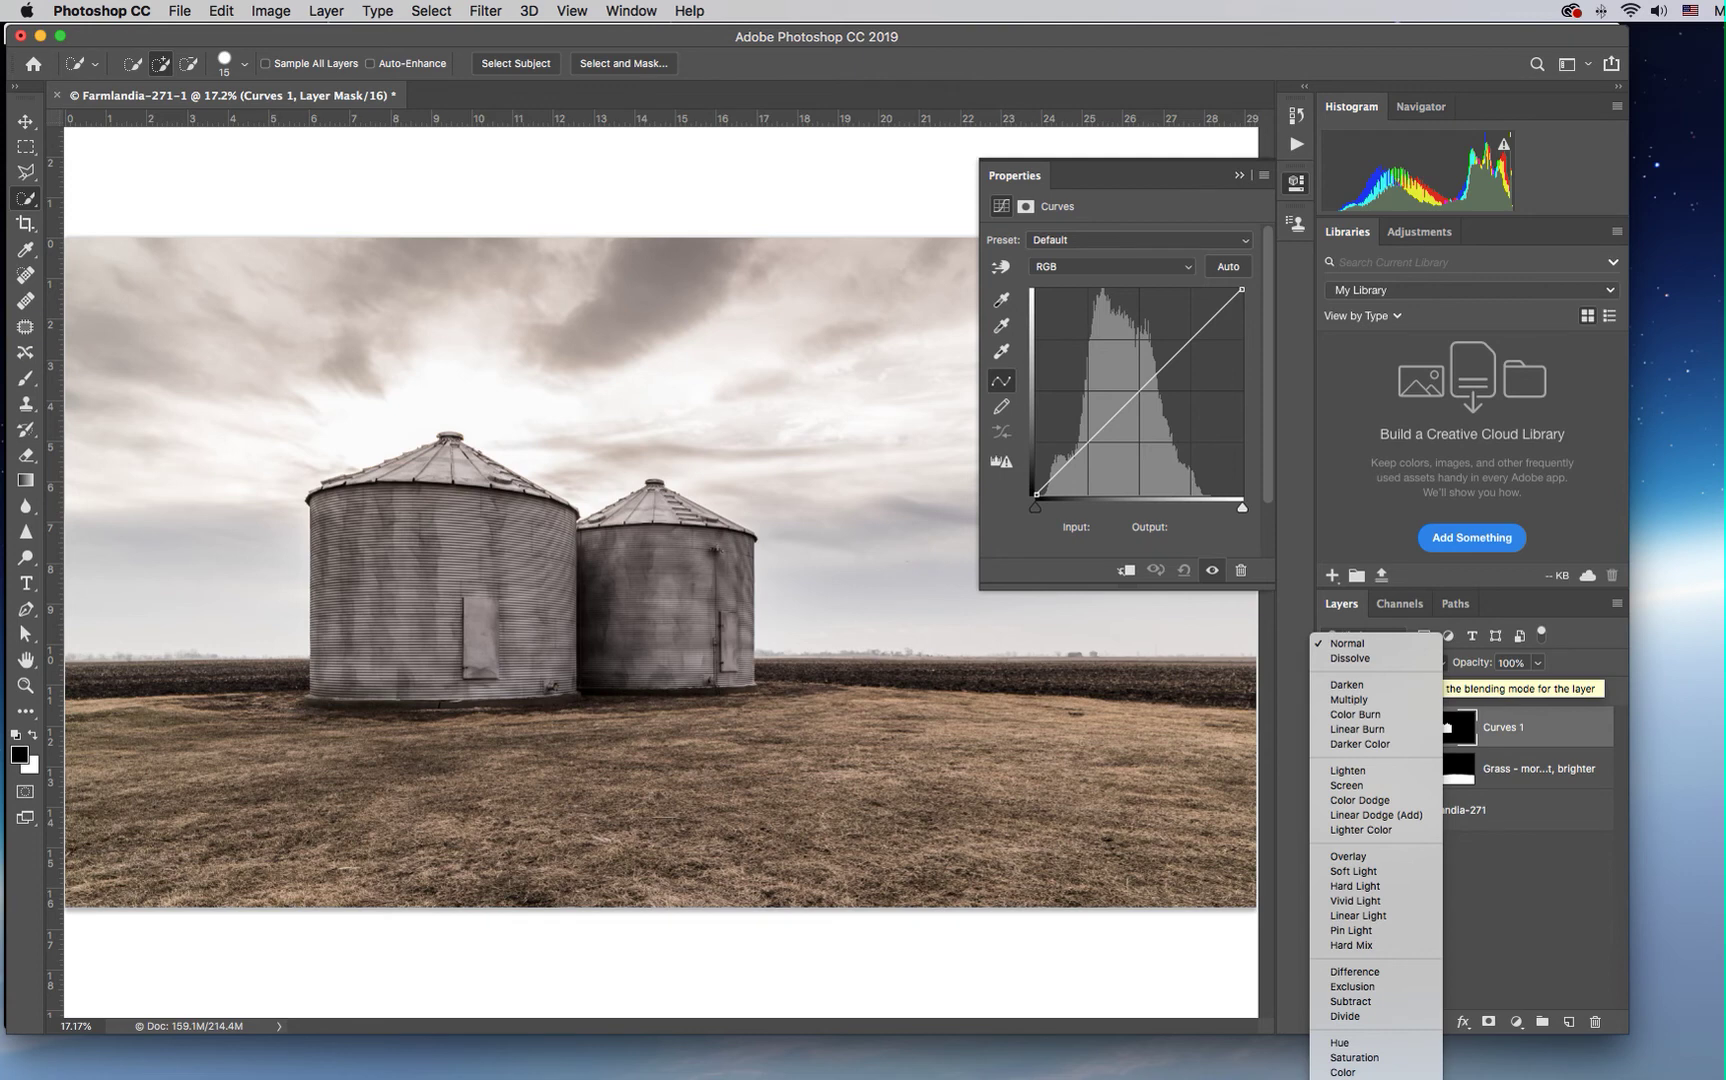
{"action": "left_click", "coordinate": [1350, 1072]}
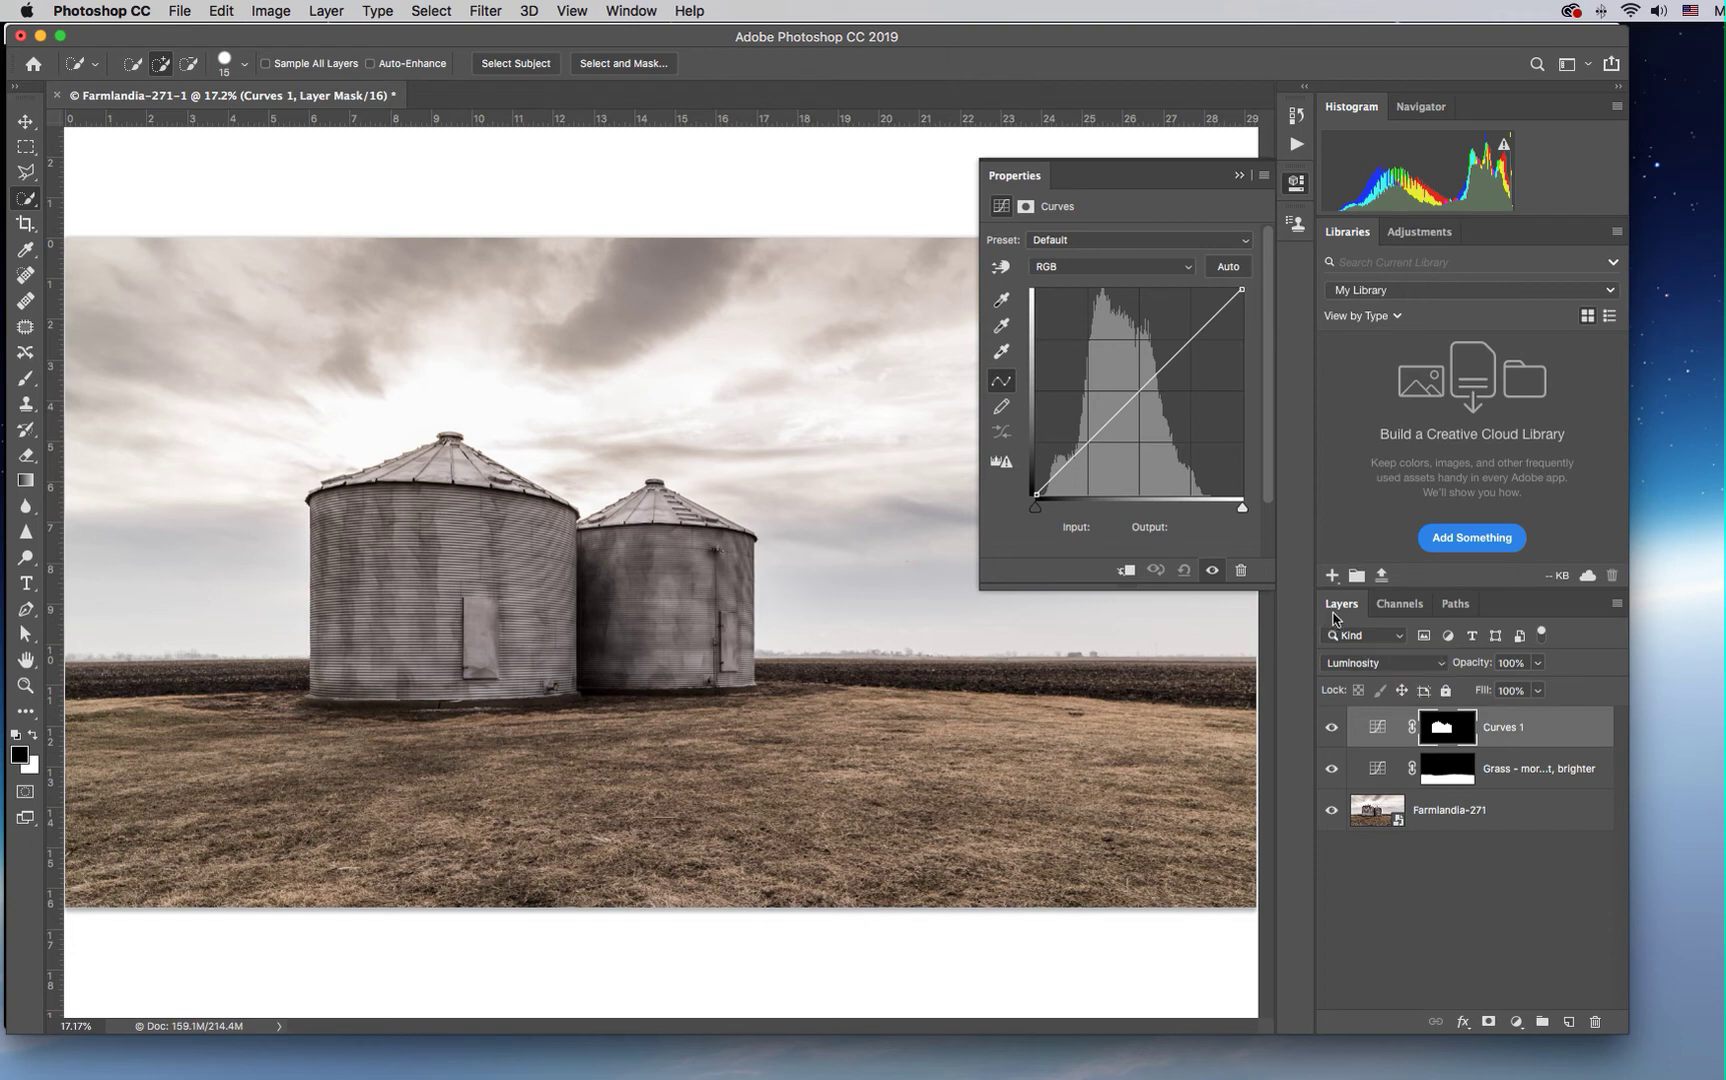
Shape the silos' curve into an S, lowering the shadows and raising the highlights for more contrast
{"action": "left_click_drag", "start_coordinate": [1072, 458], "coordinate": [1072, 462]}
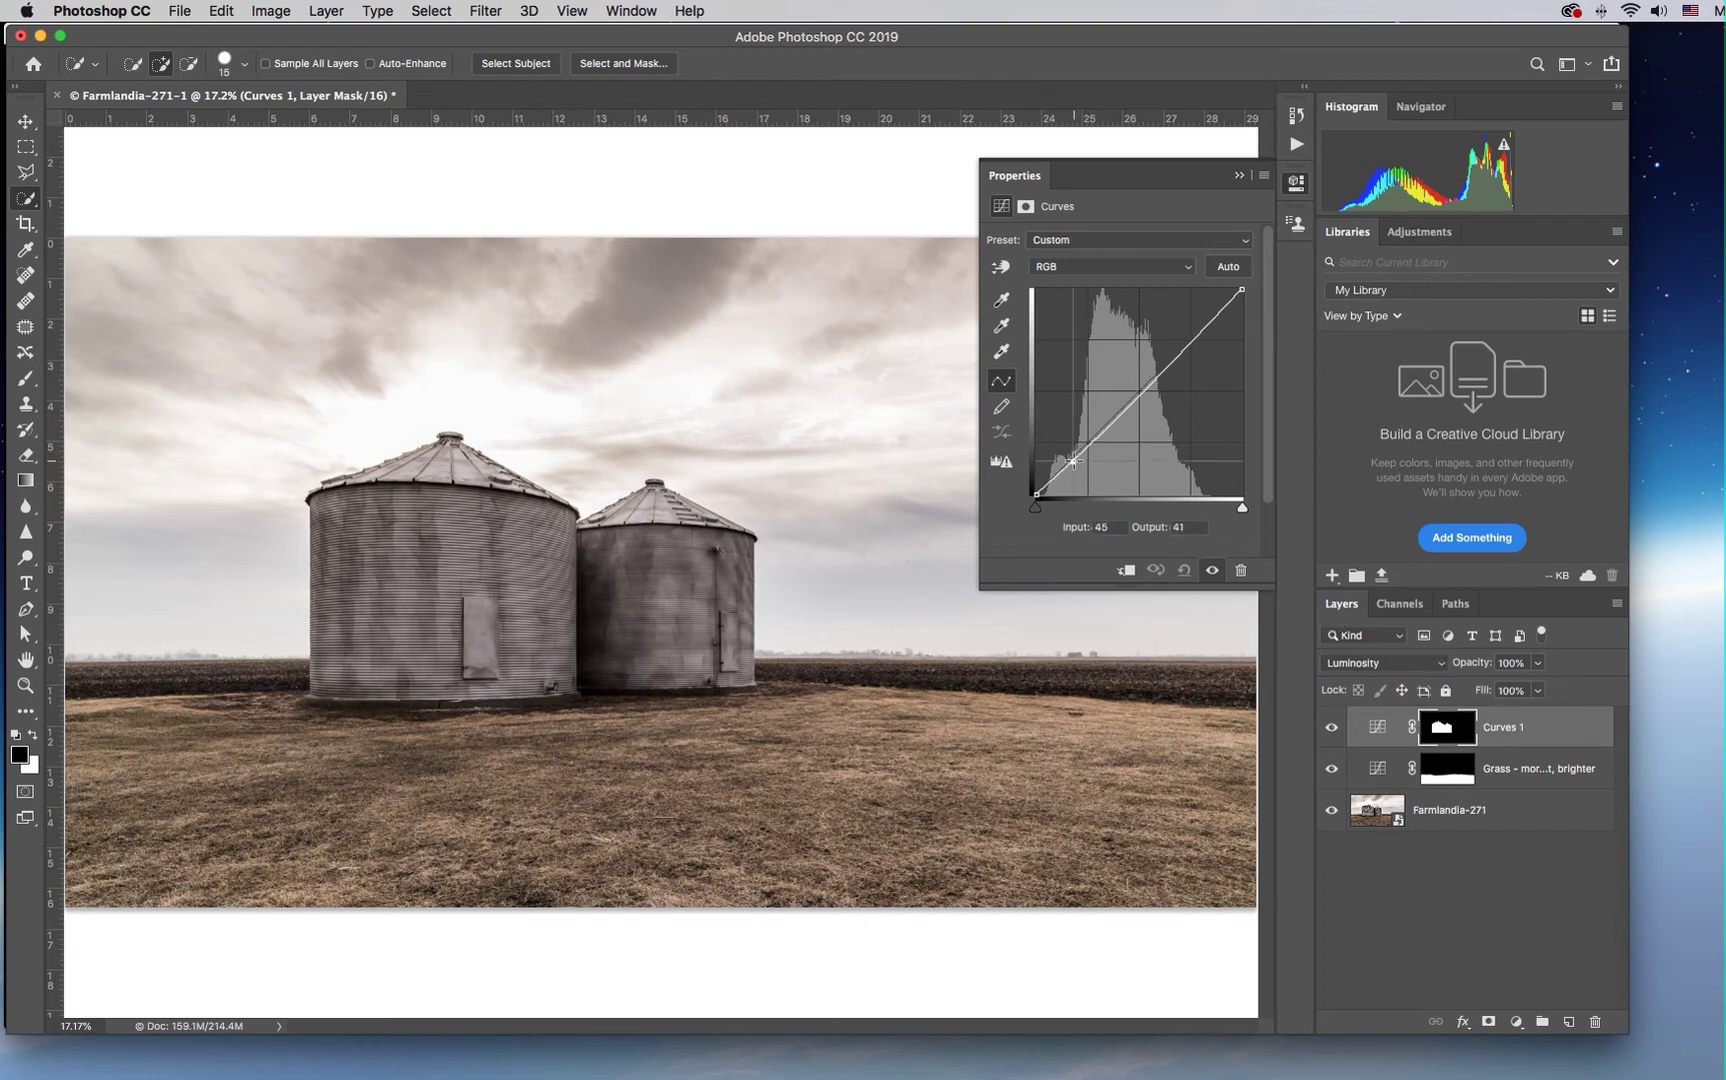
{"action": "left_click_drag", "start_coordinate": [1180, 352], "coordinate": [1170, 343]}
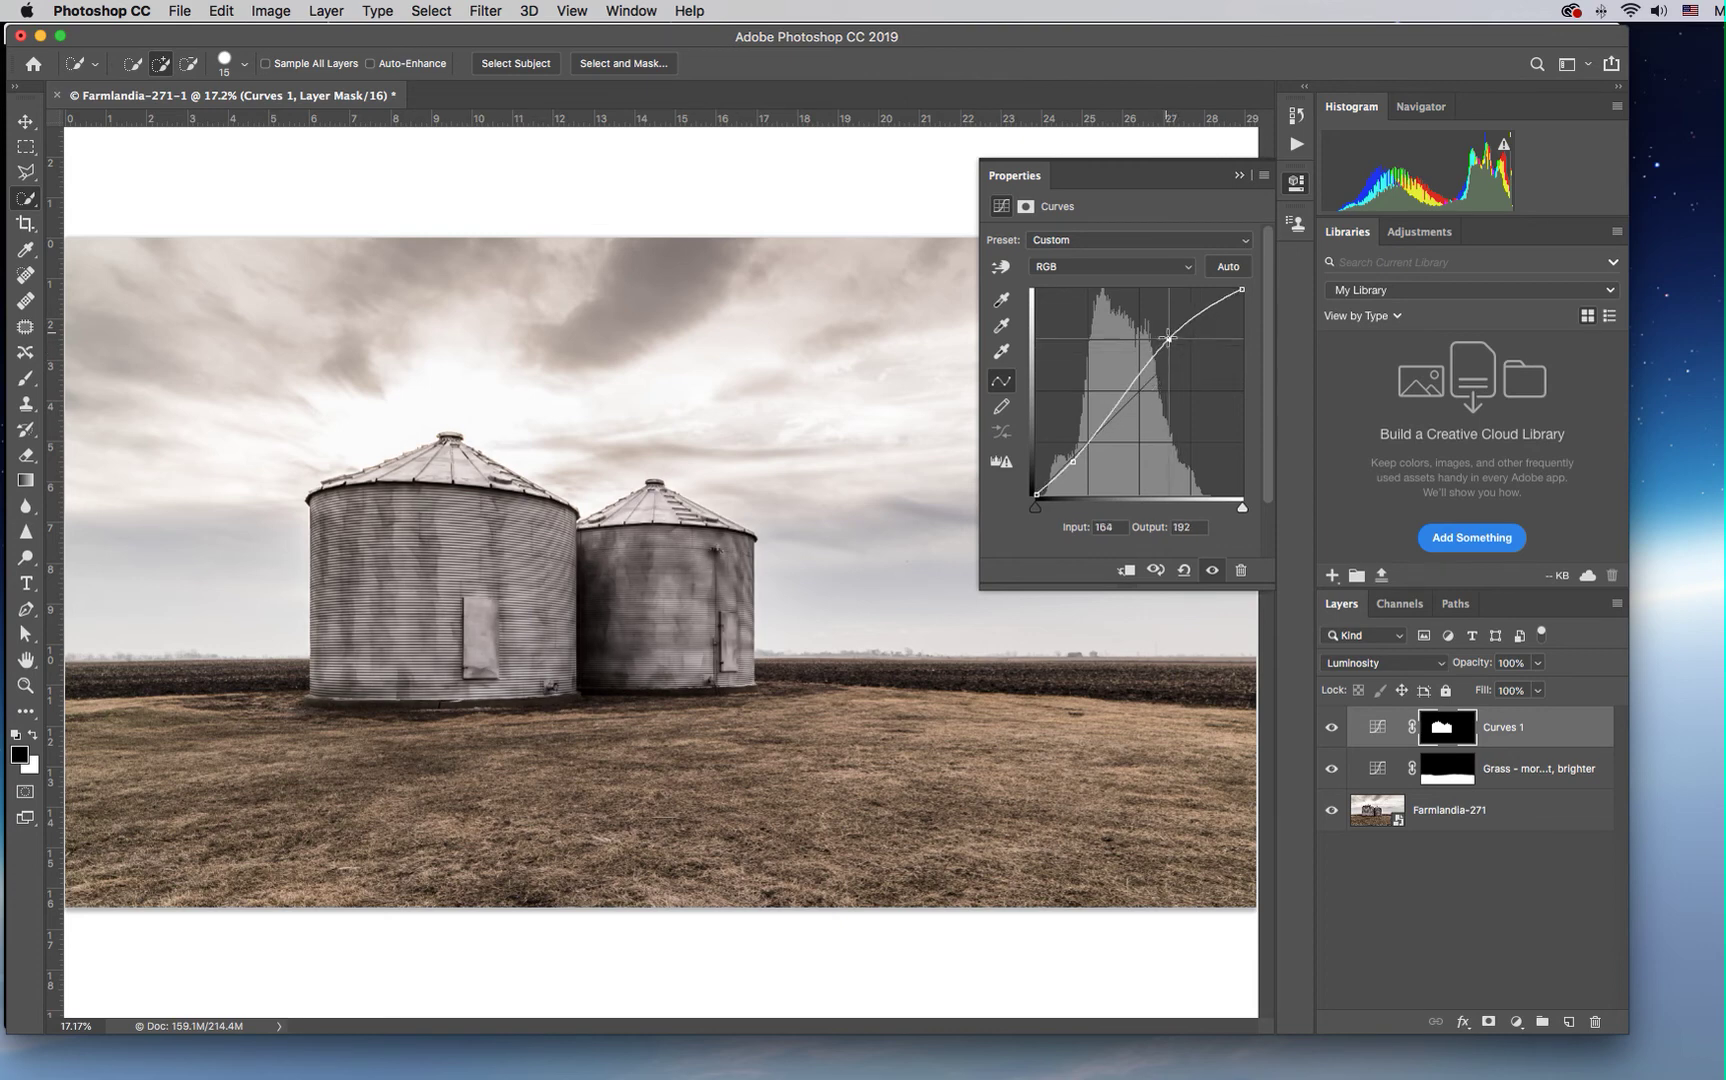
{"action": "left_click_drag", "start_coordinate": [1068, 455], "coordinate": [1075, 470]}
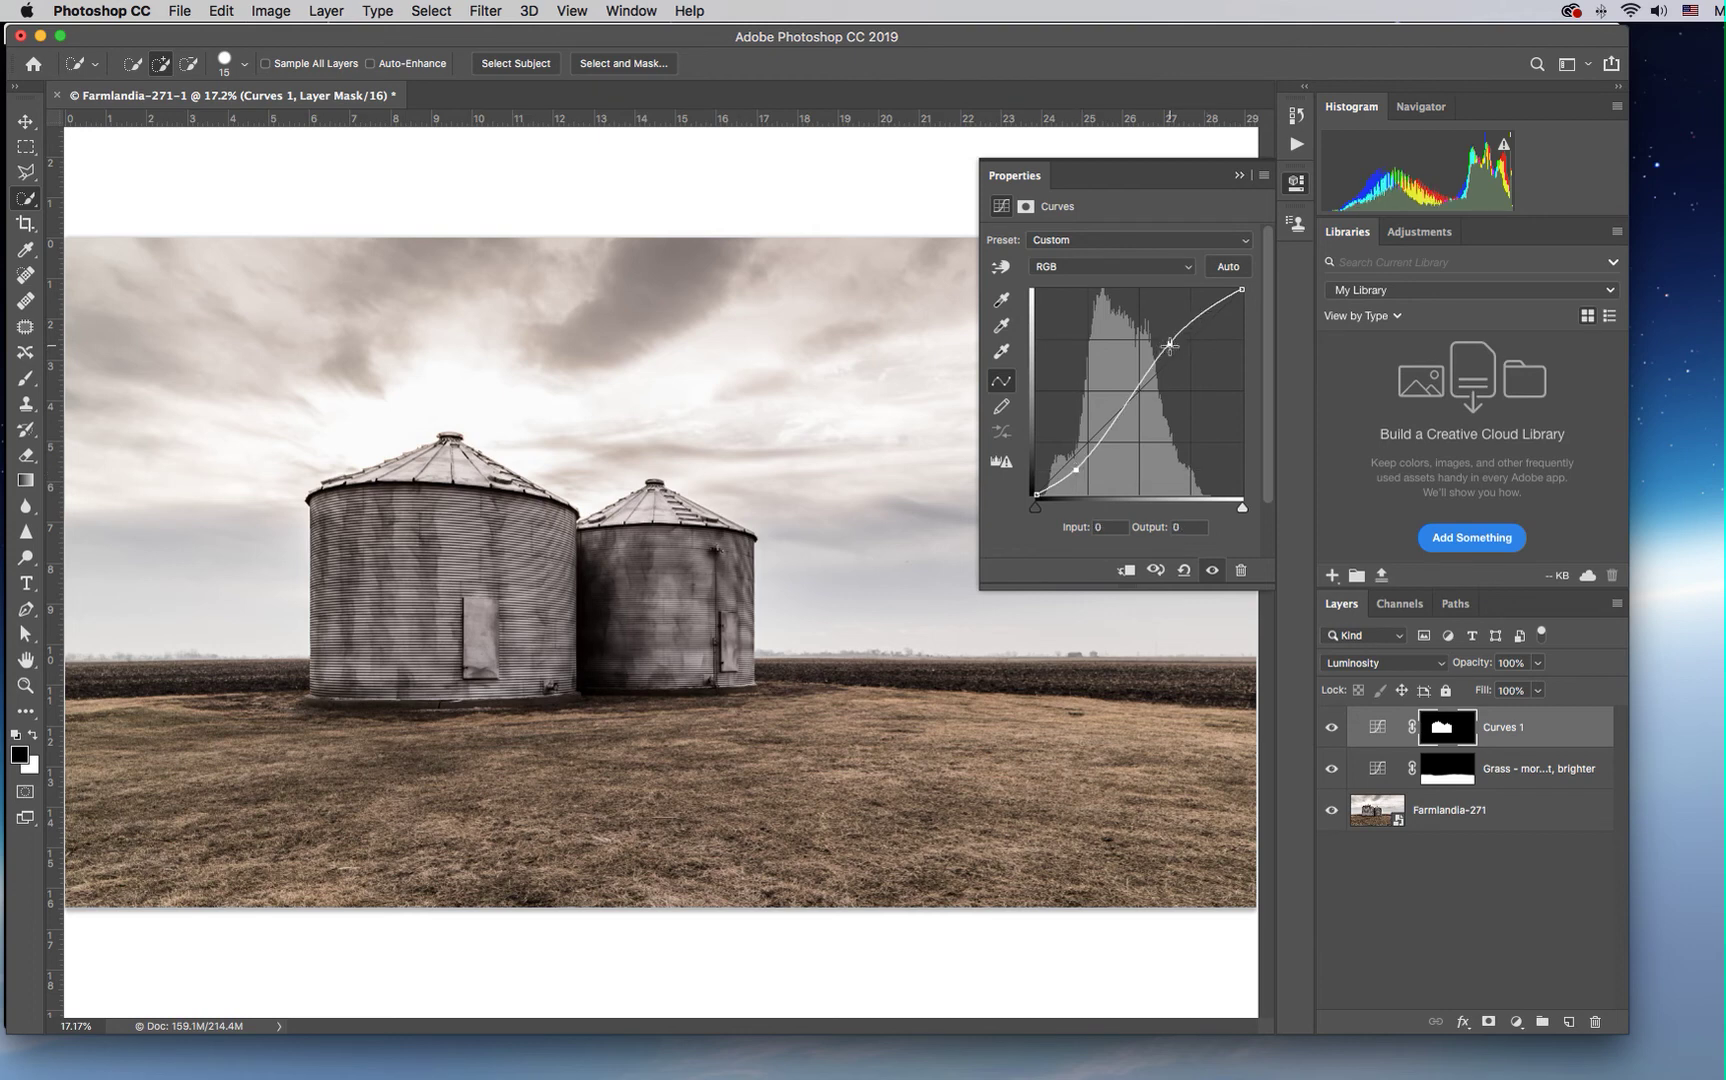
{"action": "left_click_drag", "start_coordinate": [1169, 344], "coordinate": [1169, 344]}
{"action": "left_click", "coordinate": [1239, 176]}
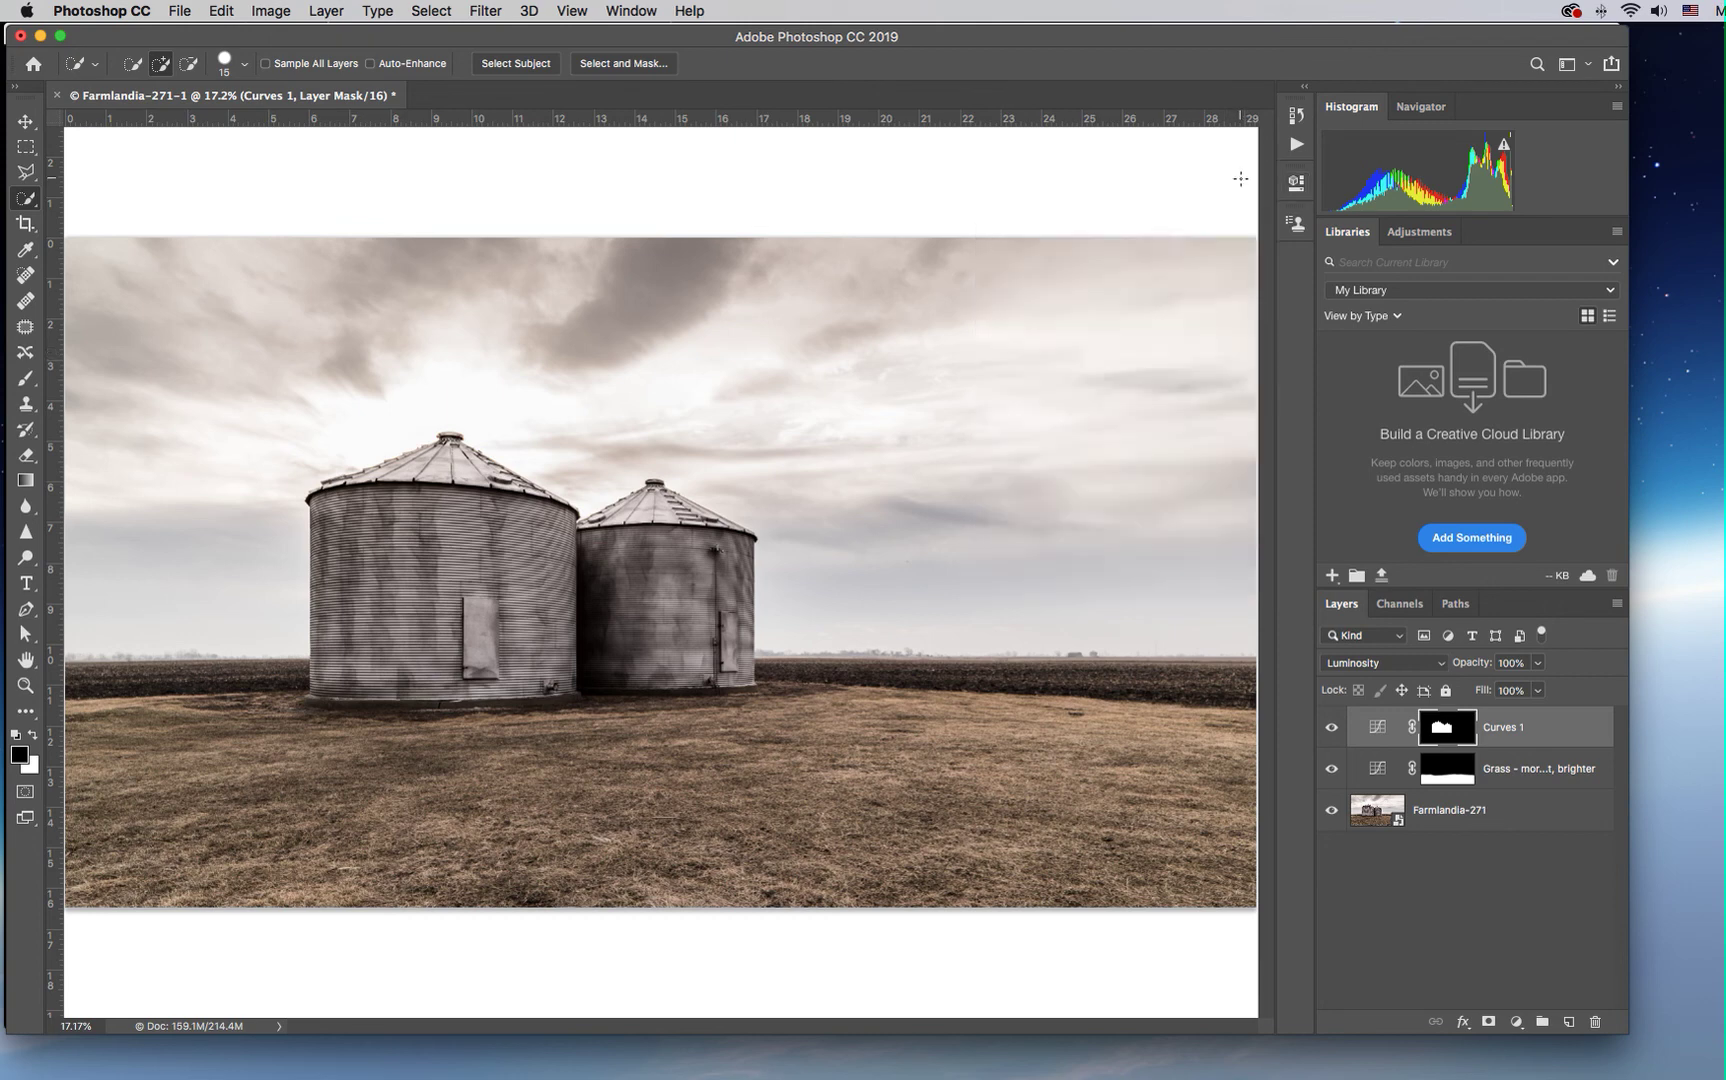
Rename the silos' Curves layer as "Silos - more contrast"
{"action": "double_click", "coordinate": [1503, 728]}
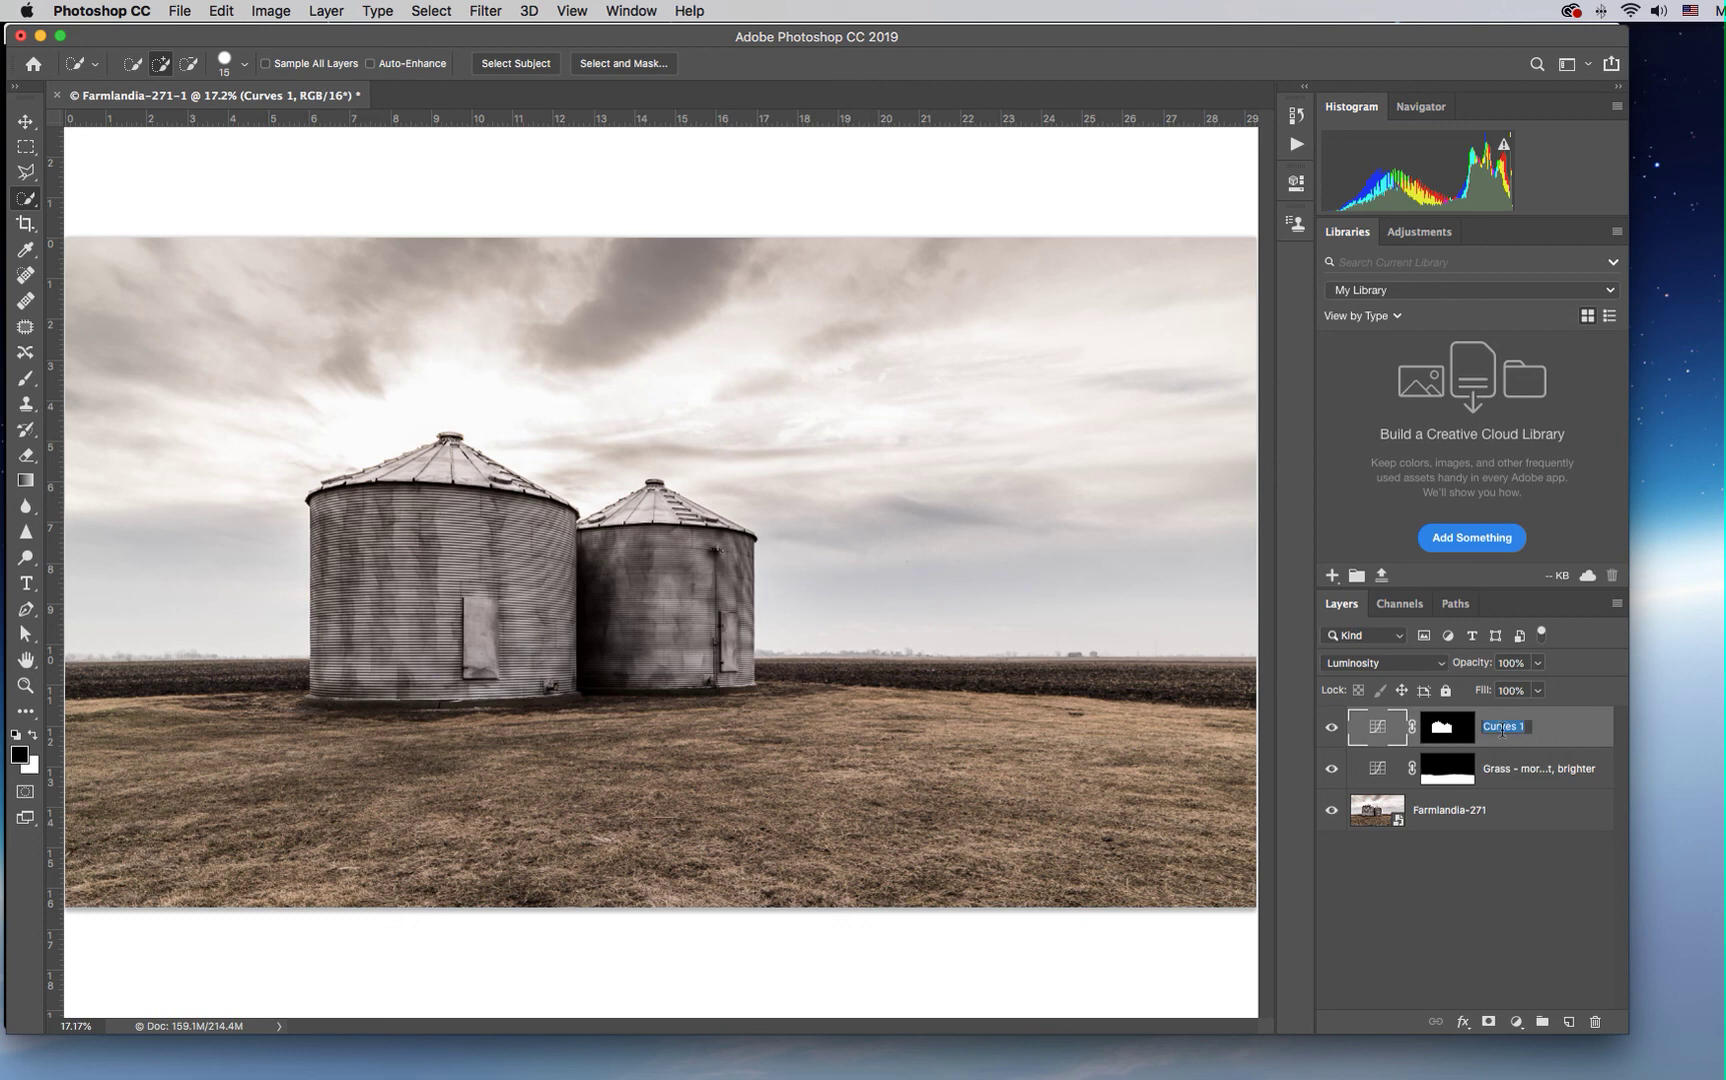
{"action": "type", "text": "Silos - more contrast"}
{"action": "key", "text": "Return"}
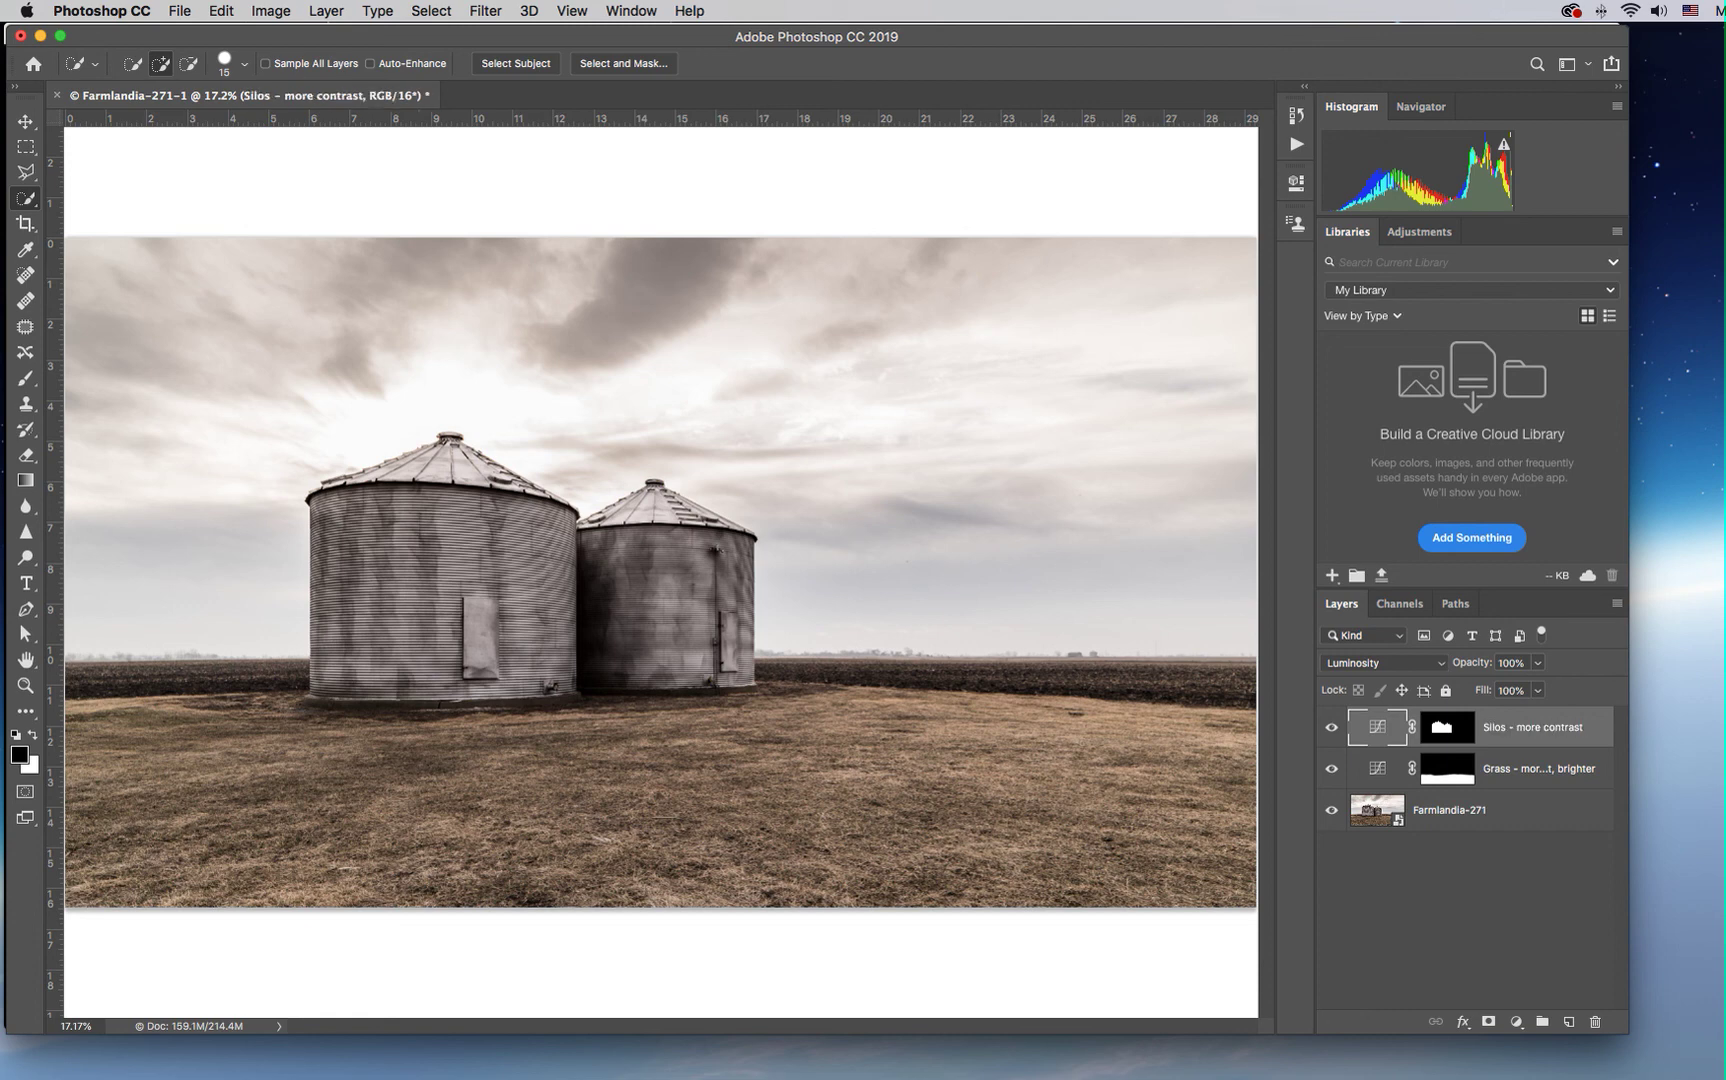